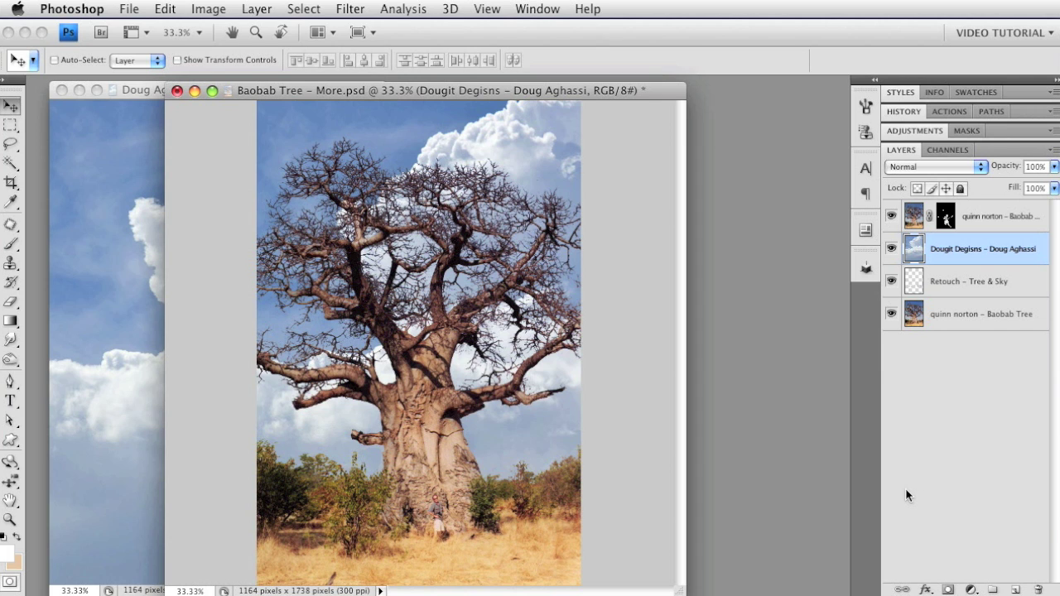
Step: Zoom to 100% and pan up to the baobab's upper branches against the clouds
{"action": "key", "text": "super+space"}
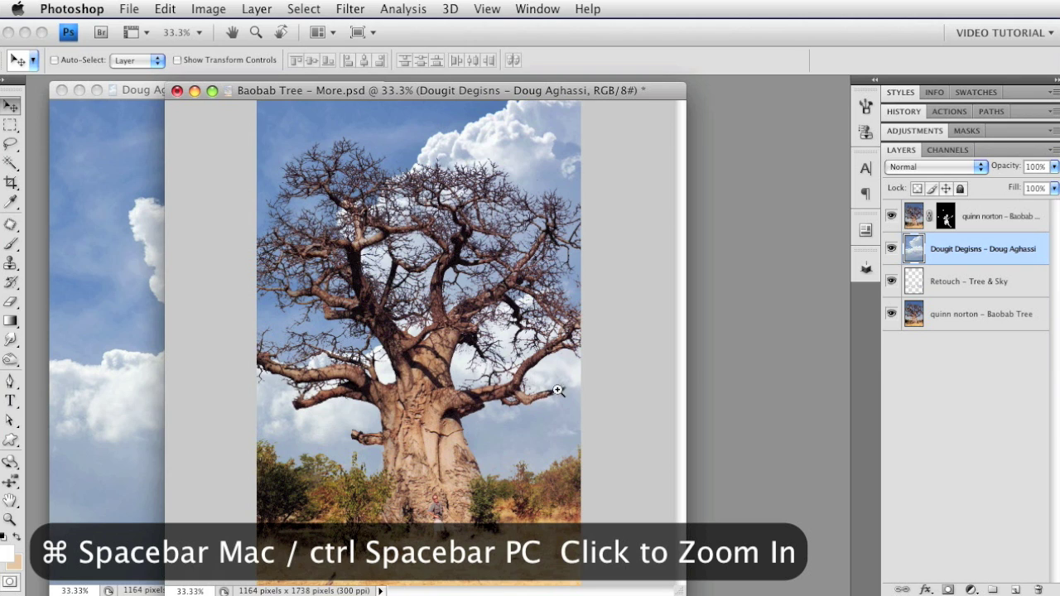
{"action": "left_click", "coordinate": [476, 274]}
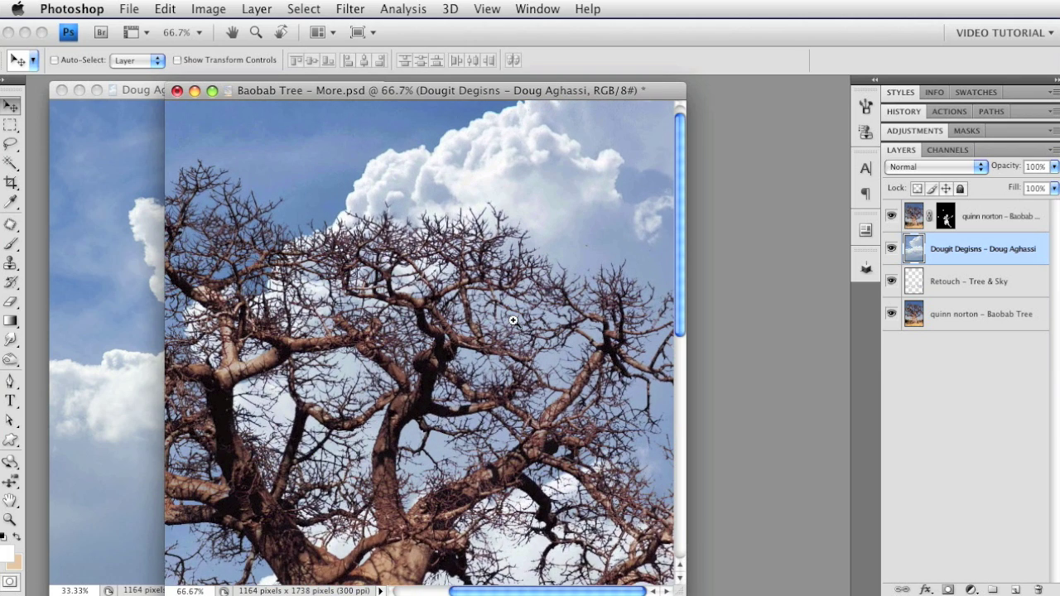
{"action": "left_click", "coordinate": [512, 319]}
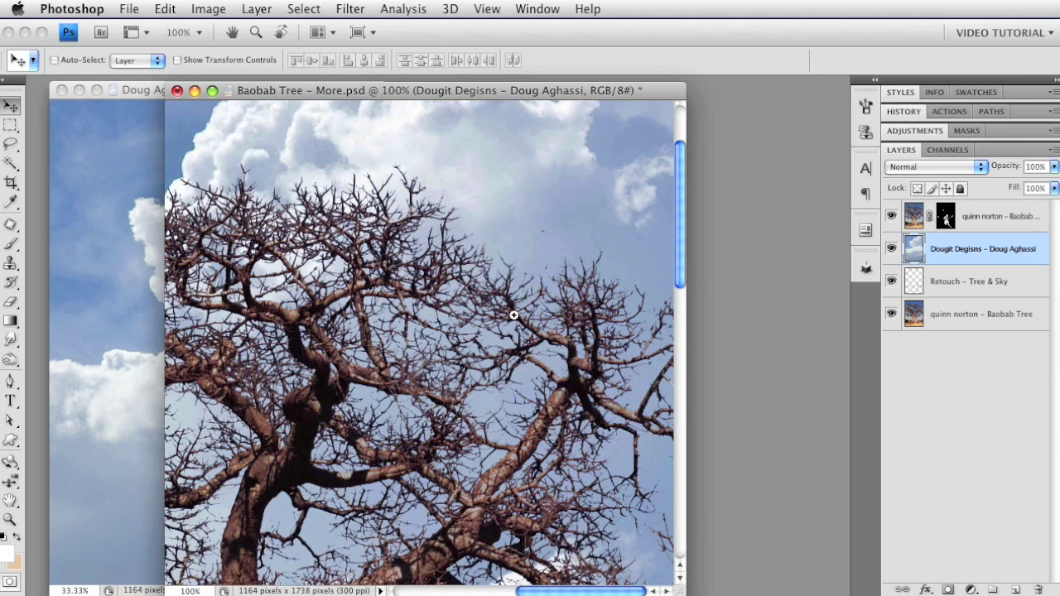
{"action": "key", "text": "space"}
{"action": "left_click_drag", "start_coordinate": [511, 295], "coordinate": [515, 317]}
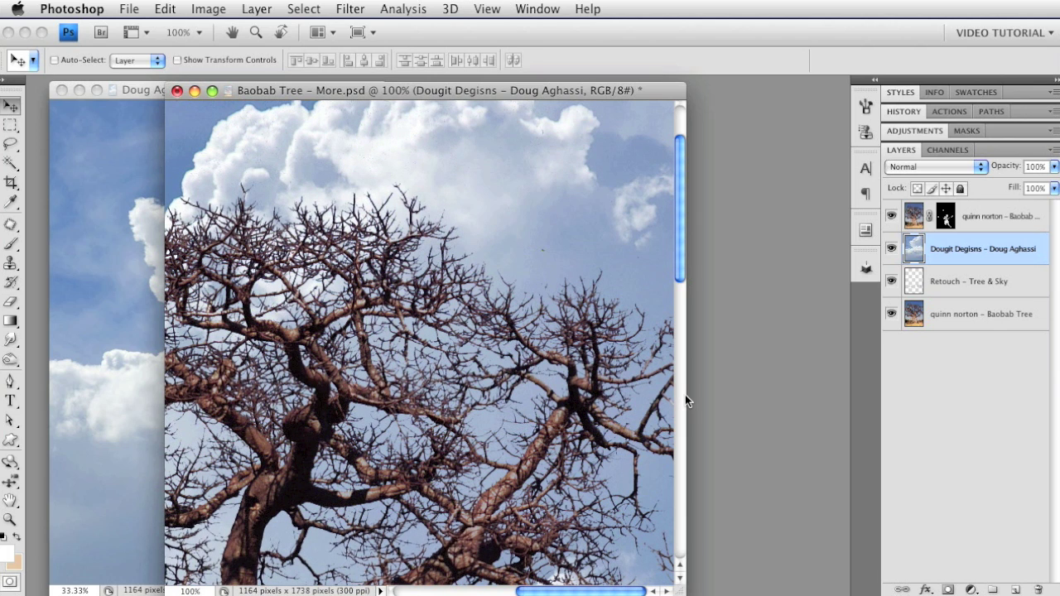
Step: Set the cloud layer's Blend If to Blue, splitting the Underlying Layer slider at 98/164
{"action": "double_click", "coordinate": [955, 261]}
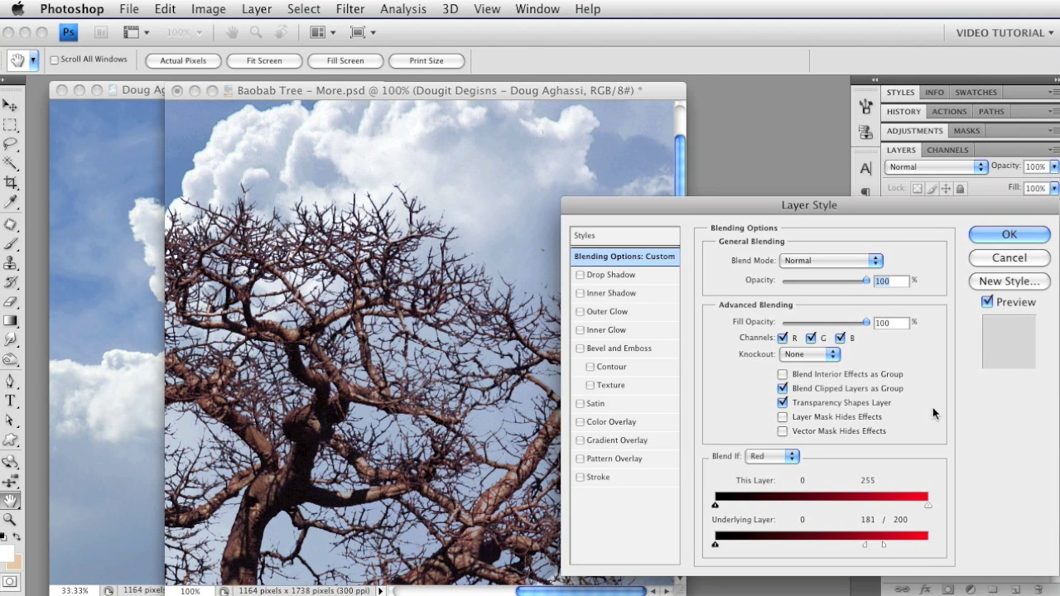
{"action": "left_click", "coordinate": [770, 454]}
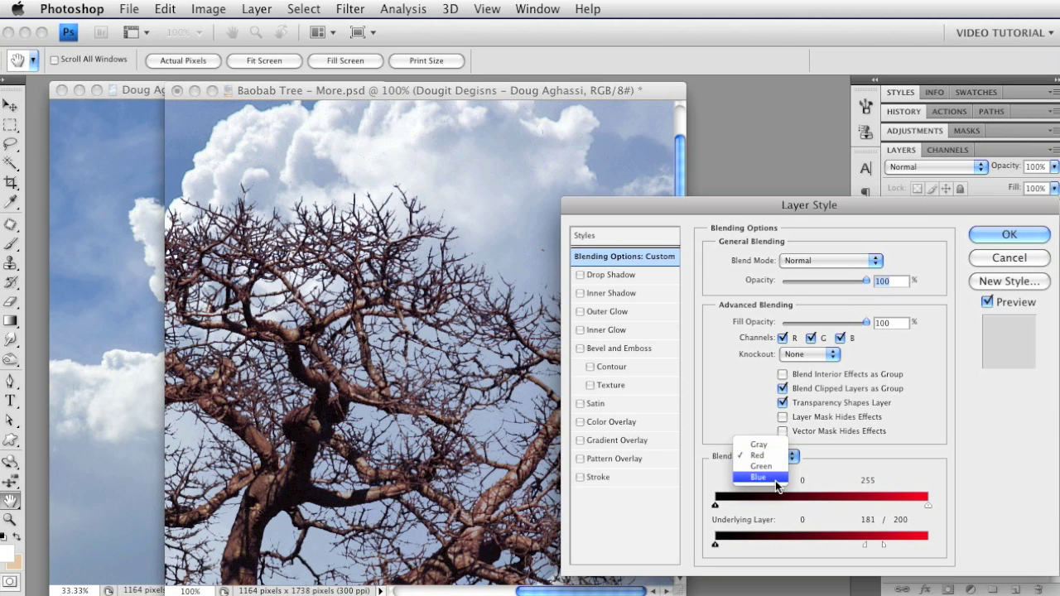
{"action": "left_click", "coordinate": [775, 480]}
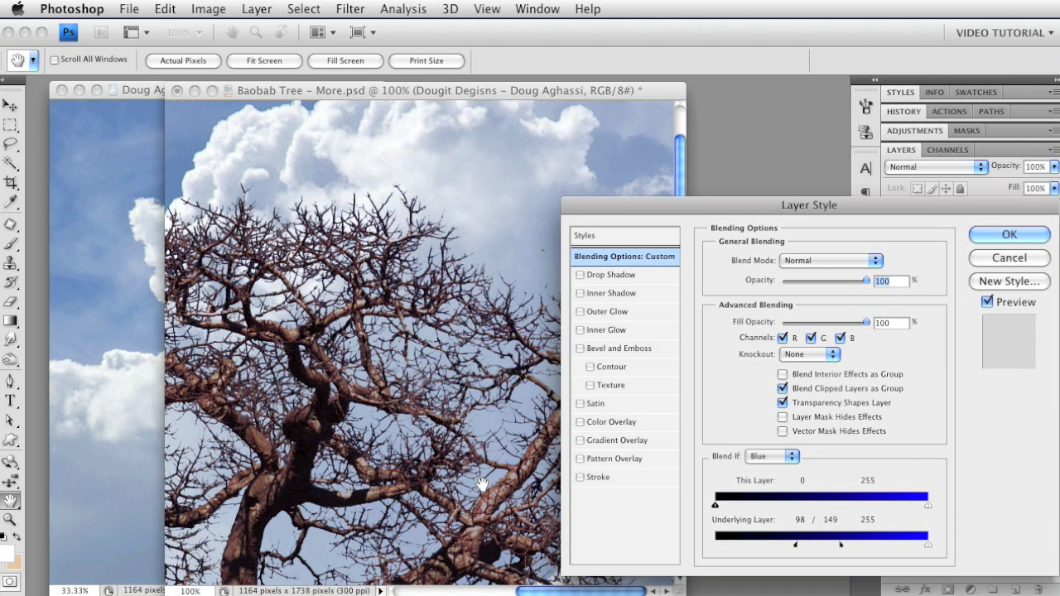
{"action": "left_click_drag", "start_coordinate": [840, 543], "coordinate": [857, 545]}
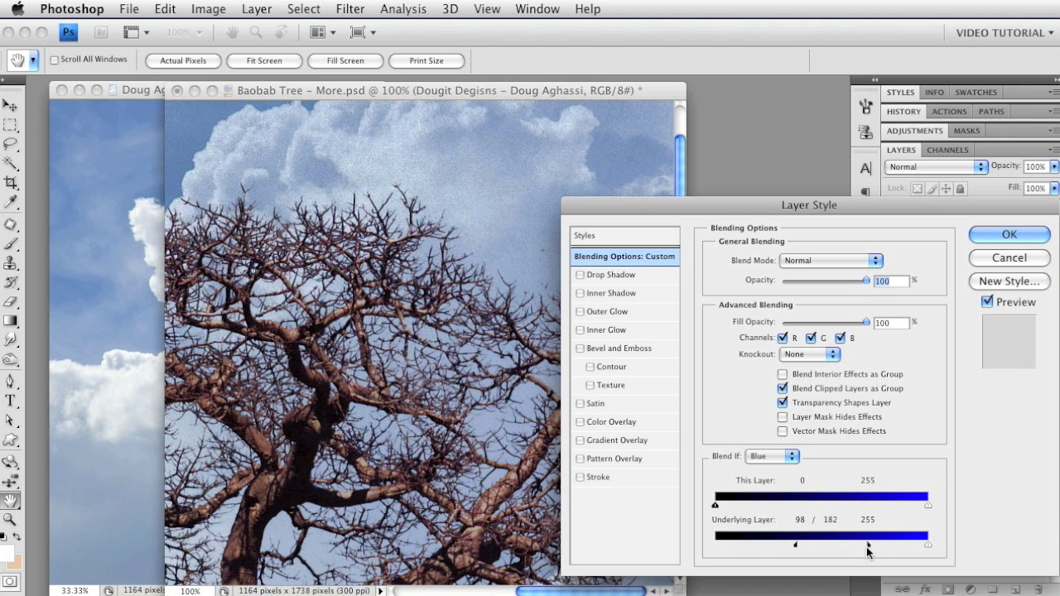
{"action": "mouse_move", "coordinate": [872, 546]}
{"action": "left_mouse_down"}
{"action": "mouse_move", "coordinate": [881, 551]}
{"action": "mouse_move", "coordinate": [854, 551]}
{"action": "left_mouse_up"}
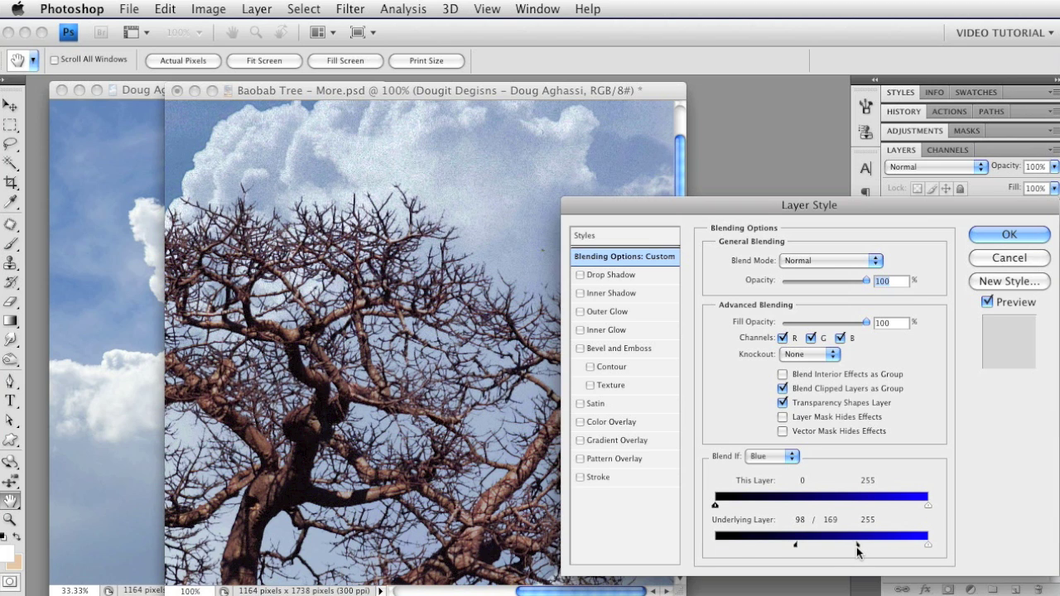
{"action": "left_click_drag", "start_coordinate": [855, 550], "coordinate": [852, 553]}
{"action": "left_click", "coordinate": [1004, 237]}
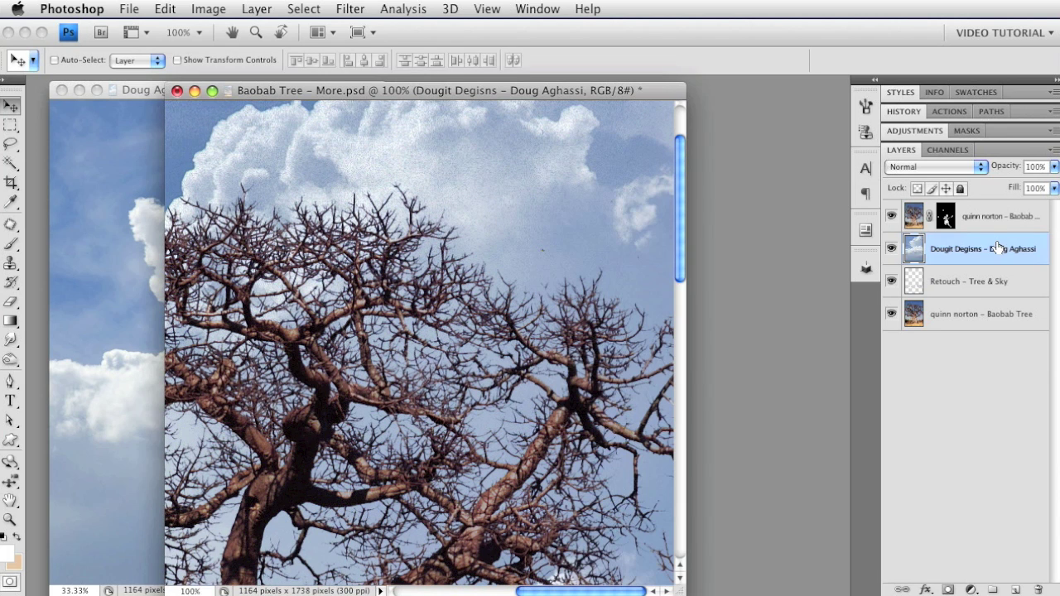
Step: Add a Hue/Saturation adjustment layer above Retouch – Tree & Sky and hide the cloud layer
{"action": "left_click", "coordinate": [978, 285]}
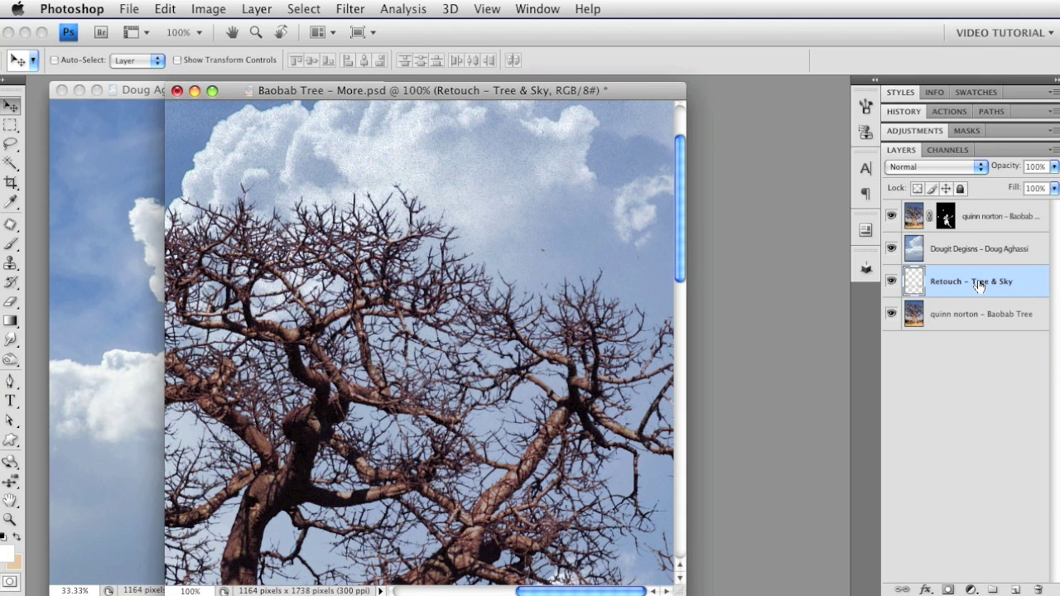
{"action": "left_click", "coordinate": [973, 591]}
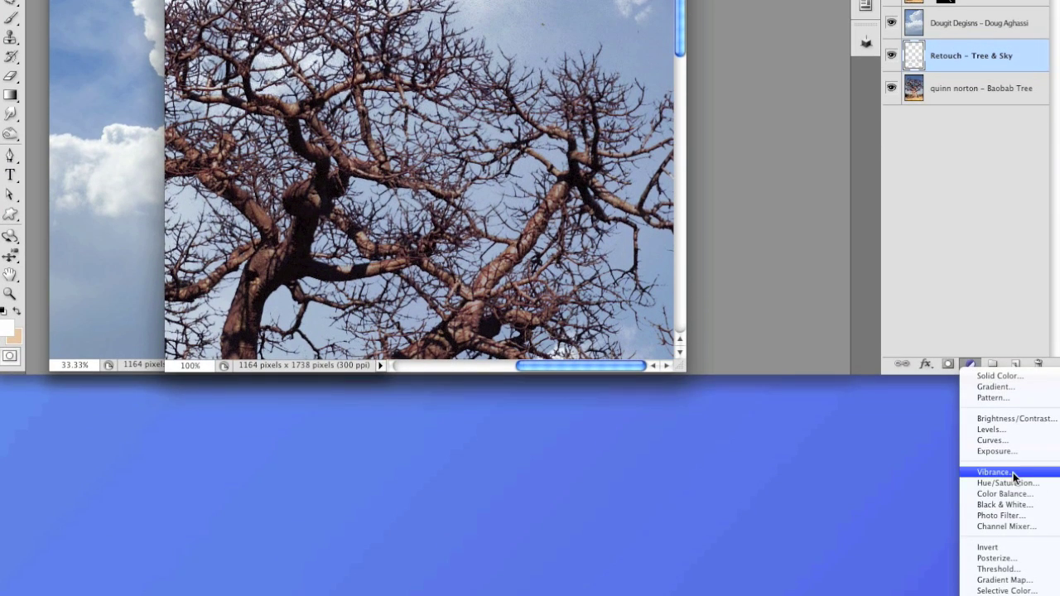
{"action": "left_click", "coordinate": [1019, 483]}
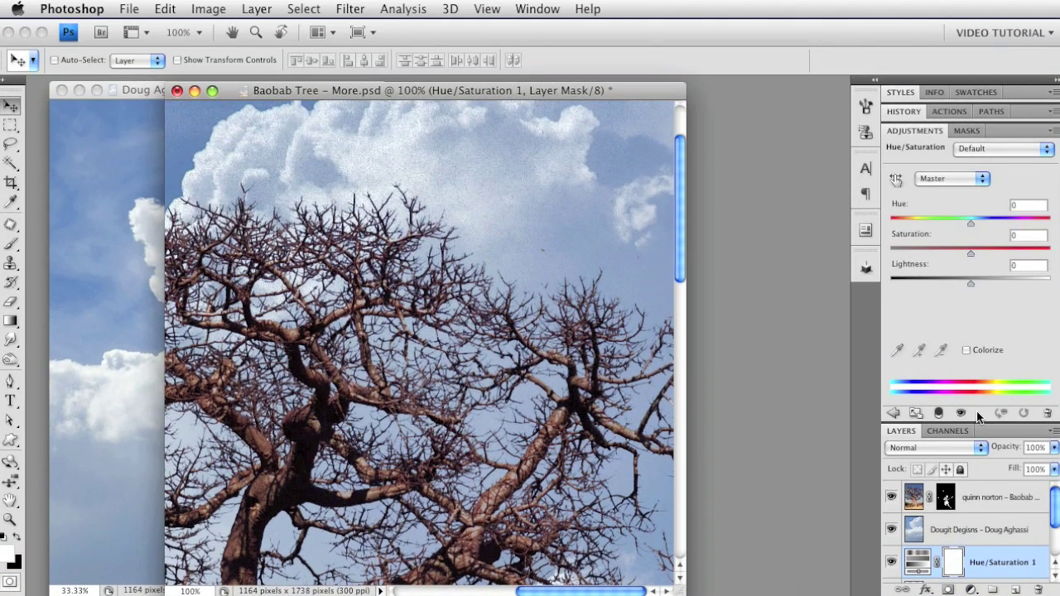
{"action": "left_click", "coordinate": [891, 529]}
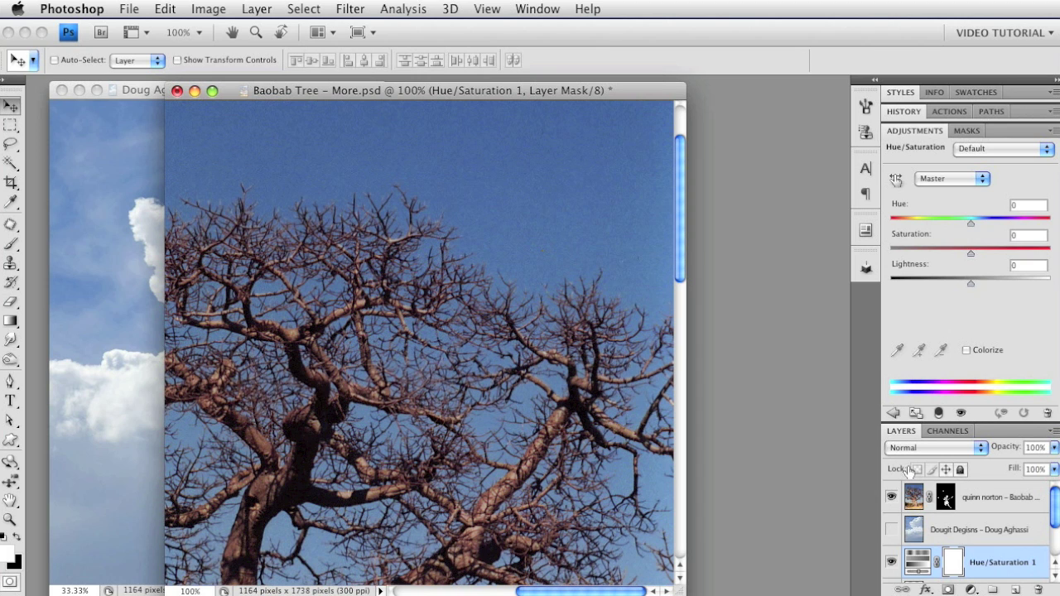
{"action": "left_click", "coordinate": [895, 180]}
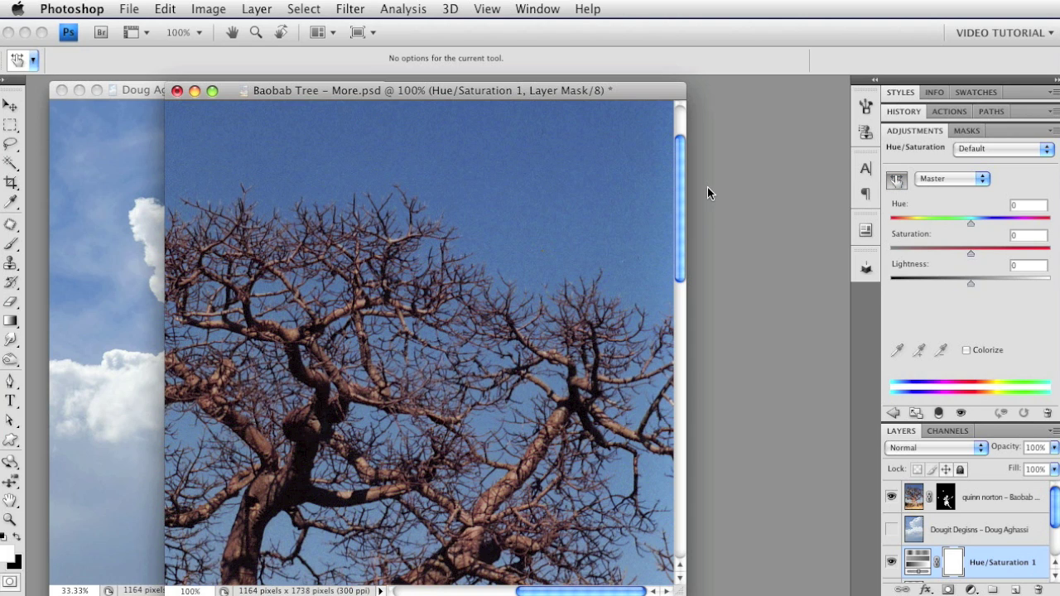
Step: Boost the sky's Cyans saturation to +52 with the targeted adjustment tool
{"action": "left_click", "coordinate": [528, 156]}
{"action": "left_click_drag", "start_coordinate": [529, 156], "coordinate": [571, 156]}
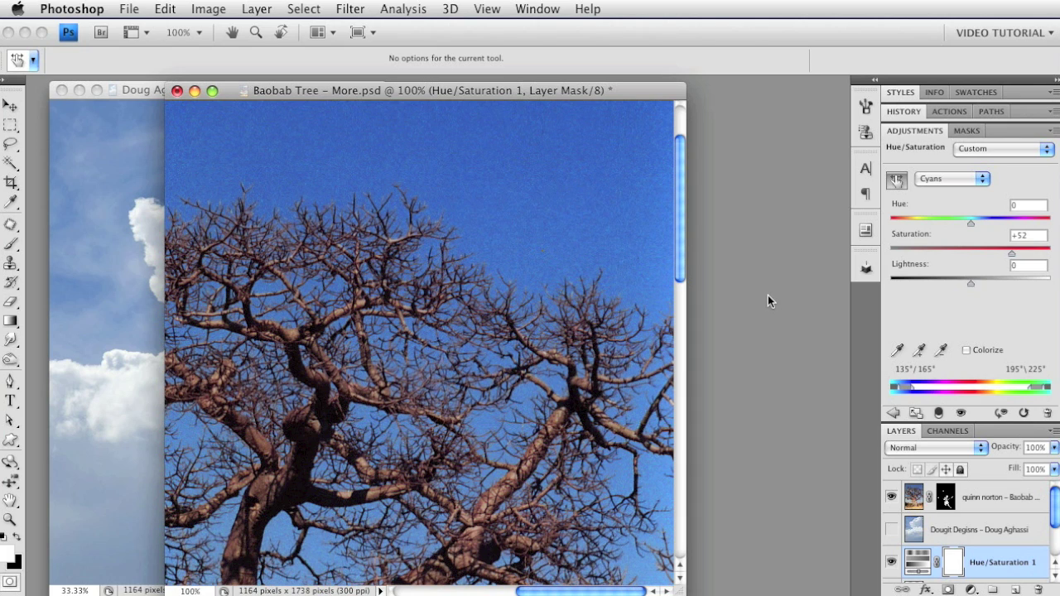
{"action": "left_click", "coordinate": [949, 429]}
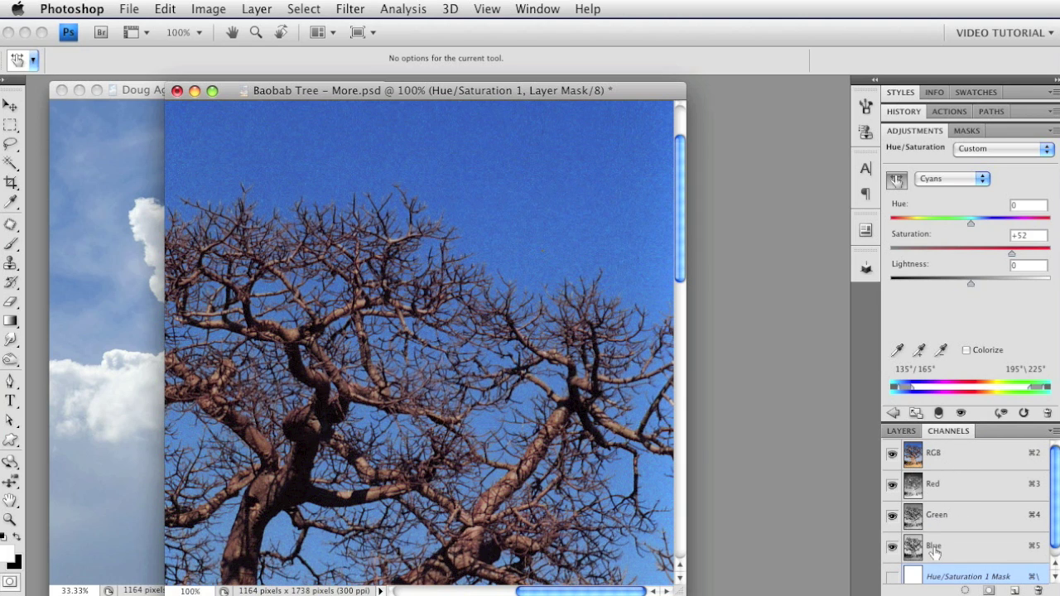
Step: View only the Blue channel and set Cyans to saturation +66 and lightness +3
{"action": "left_click_drag", "start_coordinate": [892, 515], "coordinate": [892, 497]}
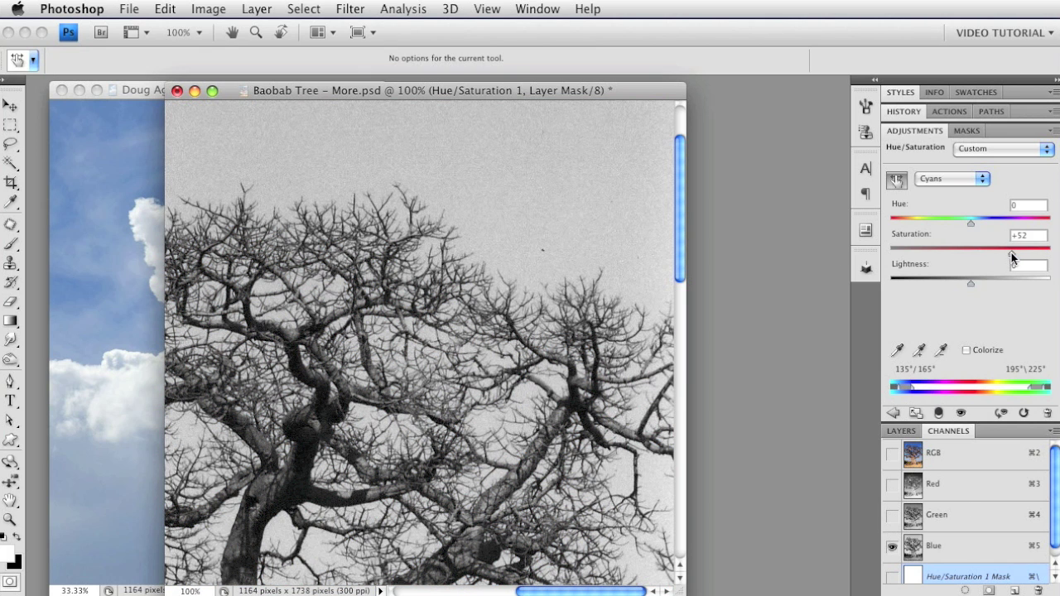
{"action": "mouse_move", "coordinate": [1011, 258]}
{"action": "left_mouse_down"}
{"action": "mouse_move", "coordinate": [970, 258]}
{"action": "mouse_move", "coordinate": [1023, 253]}
{"action": "left_mouse_up"}
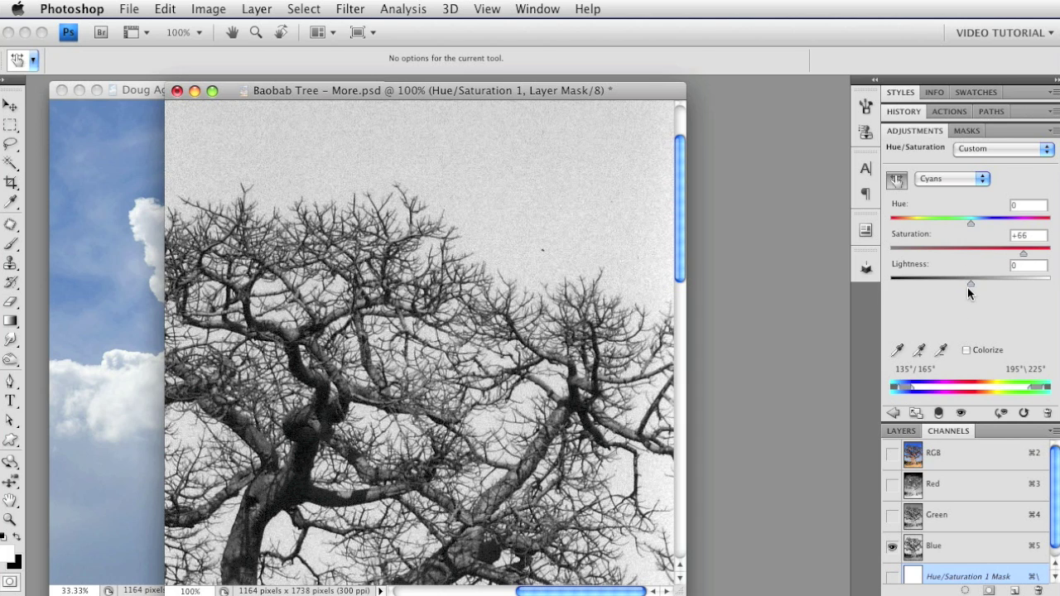
{"action": "mouse_move", "coordinate": [971, 284]}
{"action": "left_mouse_down"}
{"action": "mouse_move", "coordinate": [988, 284]}
{"action": "mouse_move", "coordinate": [974, 285]}
{"action": "left_mouse_up"}
{"action": "left_click_drag", "start_coordinate": [971, 285], "coordinate": [972, 285]}
Step: Restore the RGB view, show the cloud layer again, and lower Cyans saturation to +58
{"action": "left_click", "coordinate": [891, 457]}
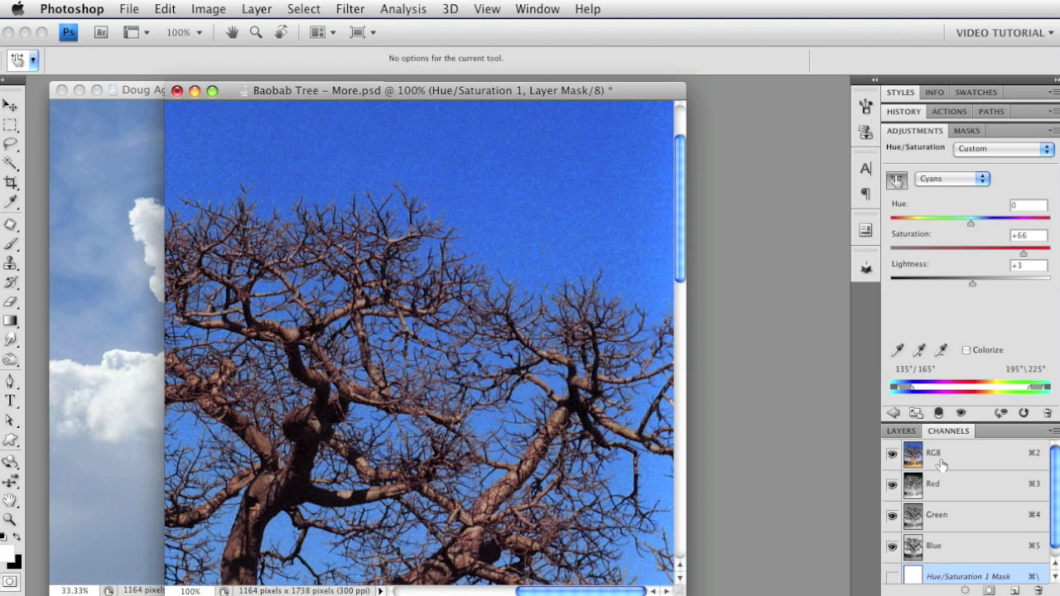
{"action": "left_click", "coordinate": [910, 436]}
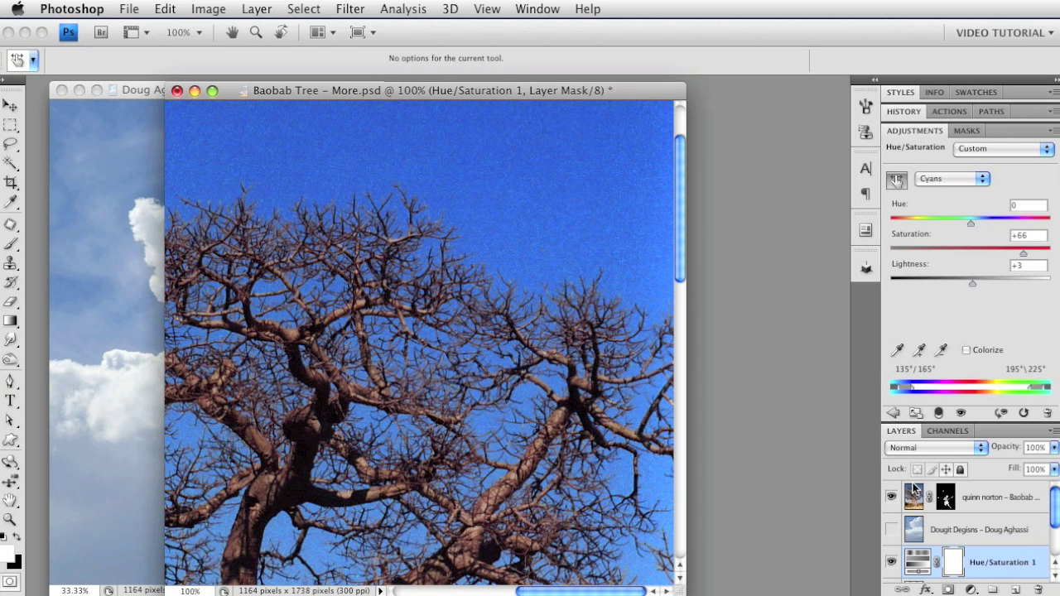
{"action": "left_click", "coordinate": [891, 530]}
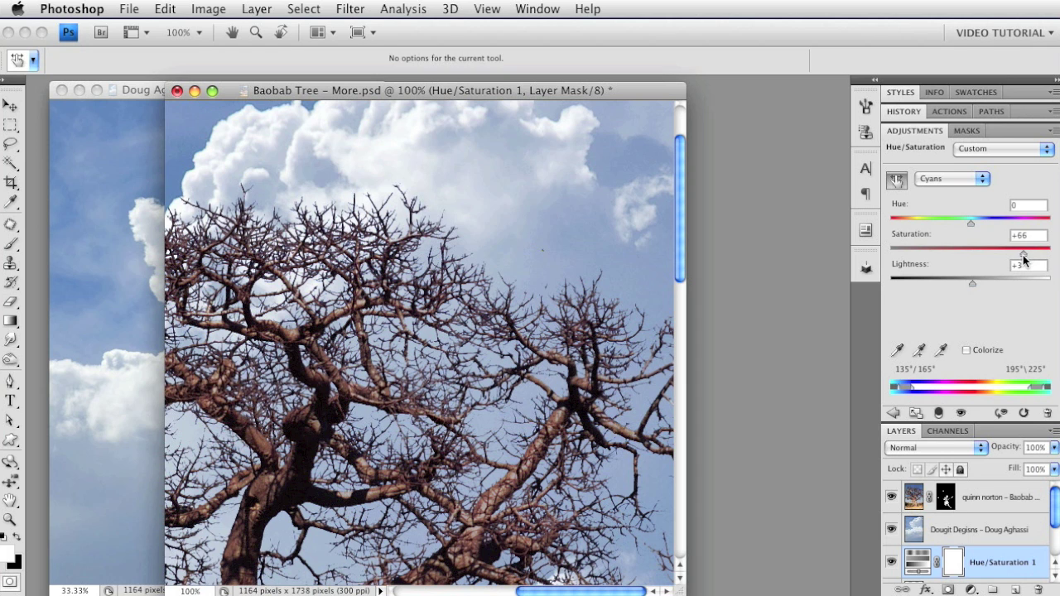
{"action": "mouse_move", "coordinate": [1024, 257]}
{"action": "left_mouse_down"}
{"action": "mouse_move", "coordinate": [949, 261]}
{"action": "mouse_move", "coordinate": [1017, 258]}
{"action": "left_mouse_up"}
Step: Retune the cloud layer's Blue Blend If, splitting the Underlying Layer range at 94/171
{"action": "double_click", "coordinate": [1036, 526]}
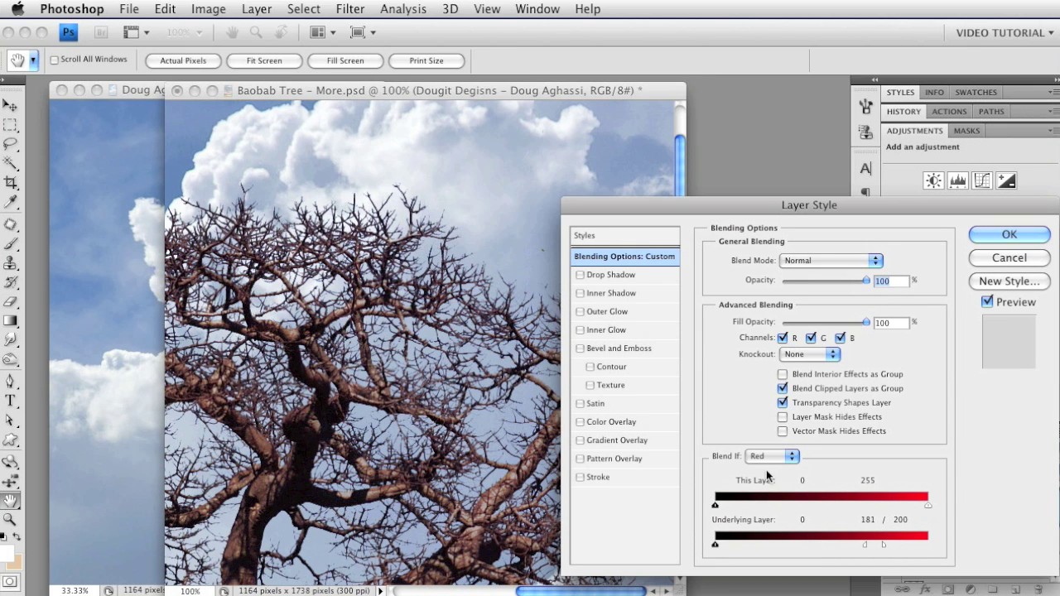
{"action": "left_click", "coordinate": [763, 459]}
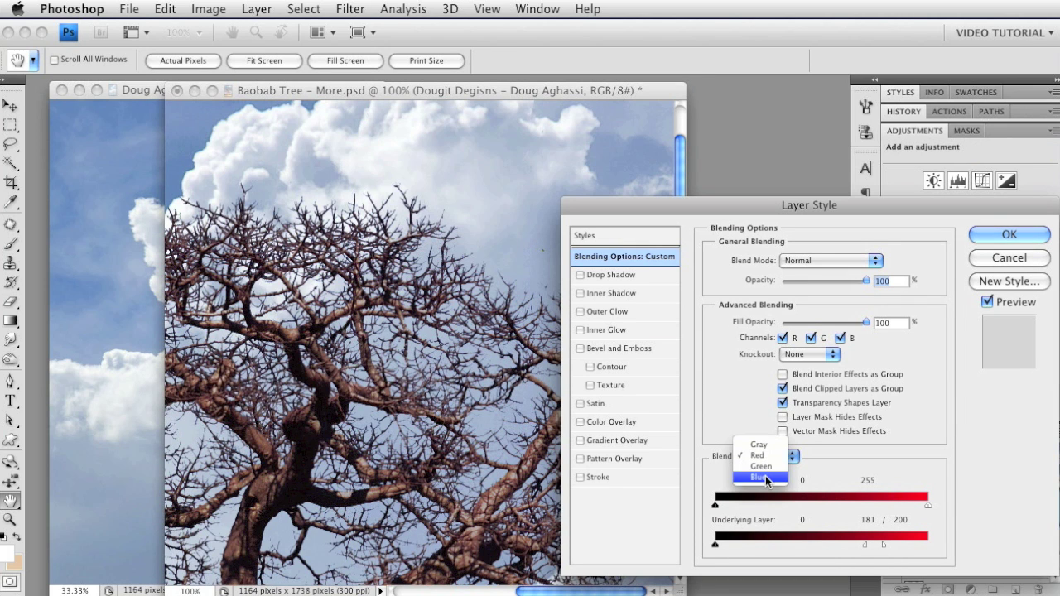
{"action": "left_click", "coordinate": [765, 476]}
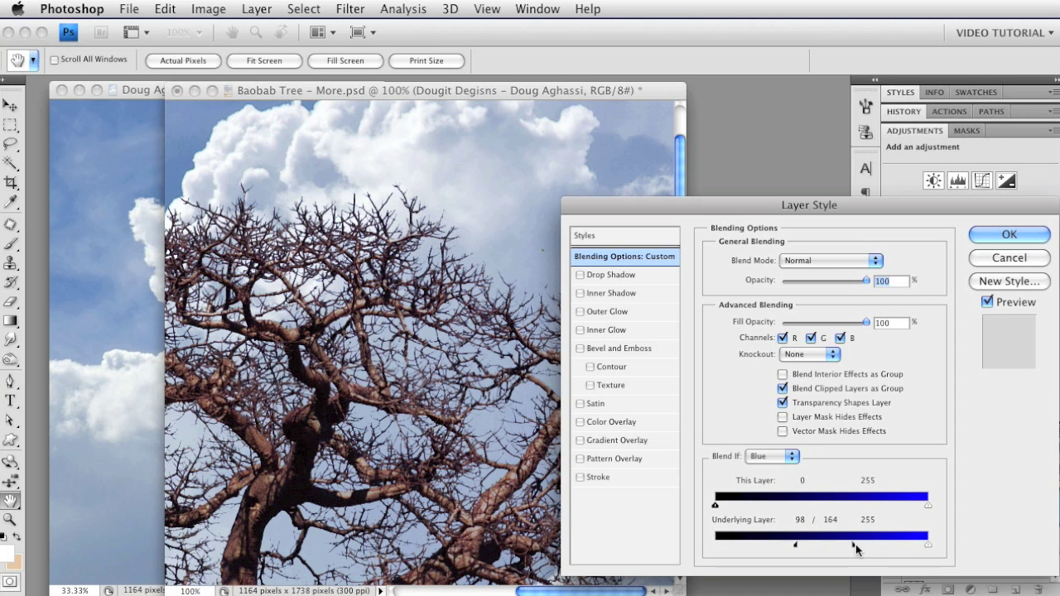
{"action": "left_click_drag", "start_coordinate": [855, 544], "coordinate": [856, 549]}
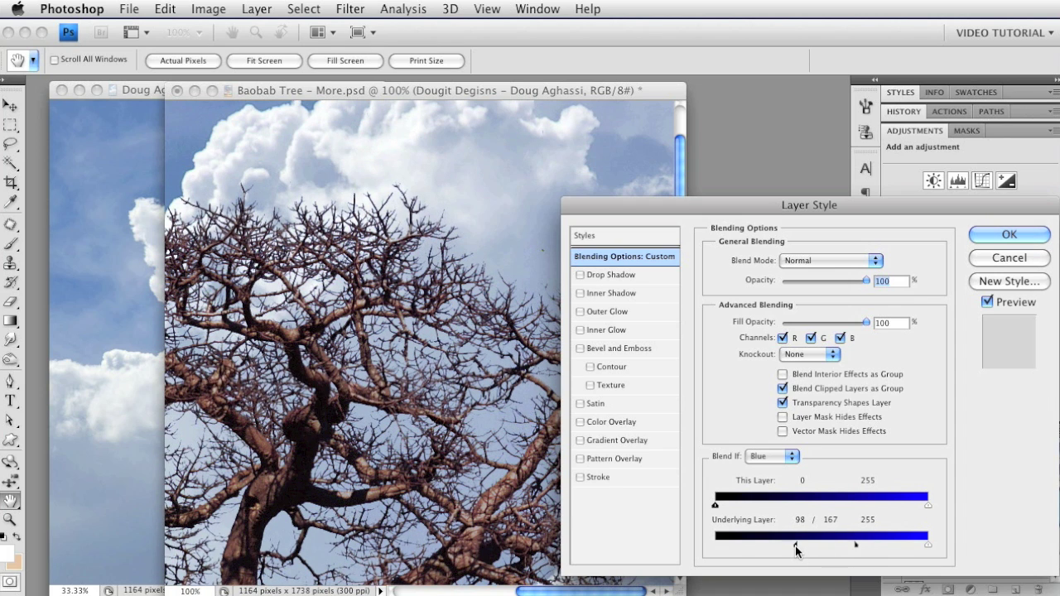
{"action": "left_click_drag", "start_coordinate": [795, 546], "coordinate": [859, 544]}
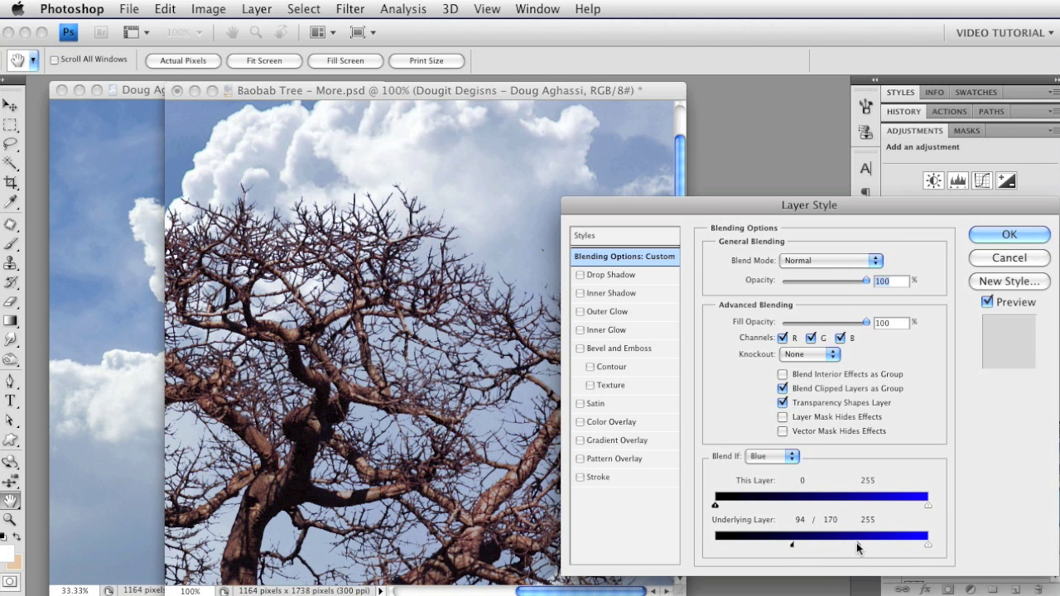
{"action": "left_click", "coordinate": [993, 241]}
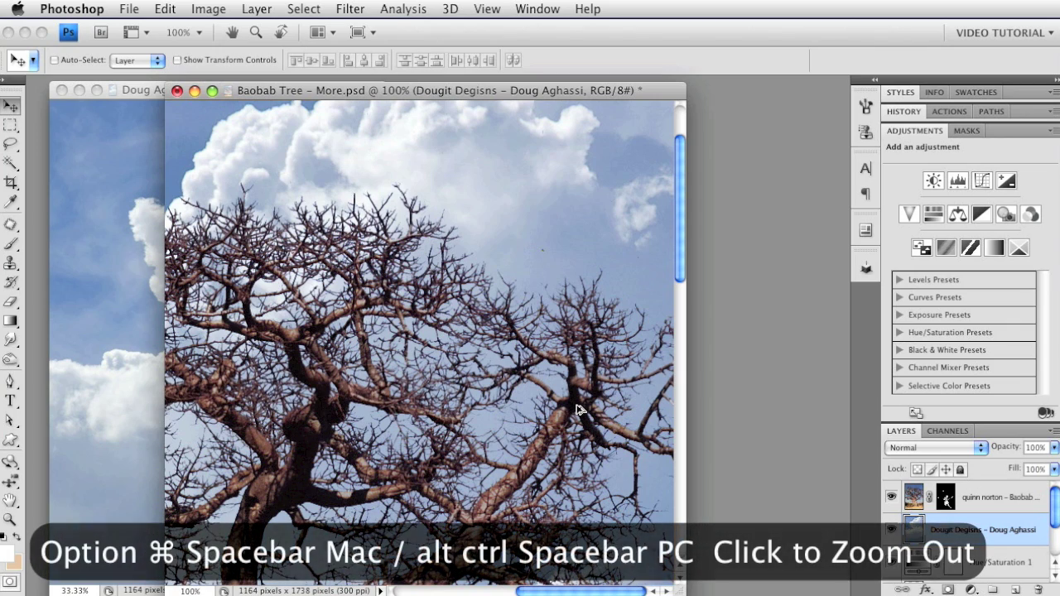
Step: Zoom out to 33.3% and move the sky layer left and down behind the branches
{"action": "left_click", "coordinate": [425, 357], "text": "alt+super"}
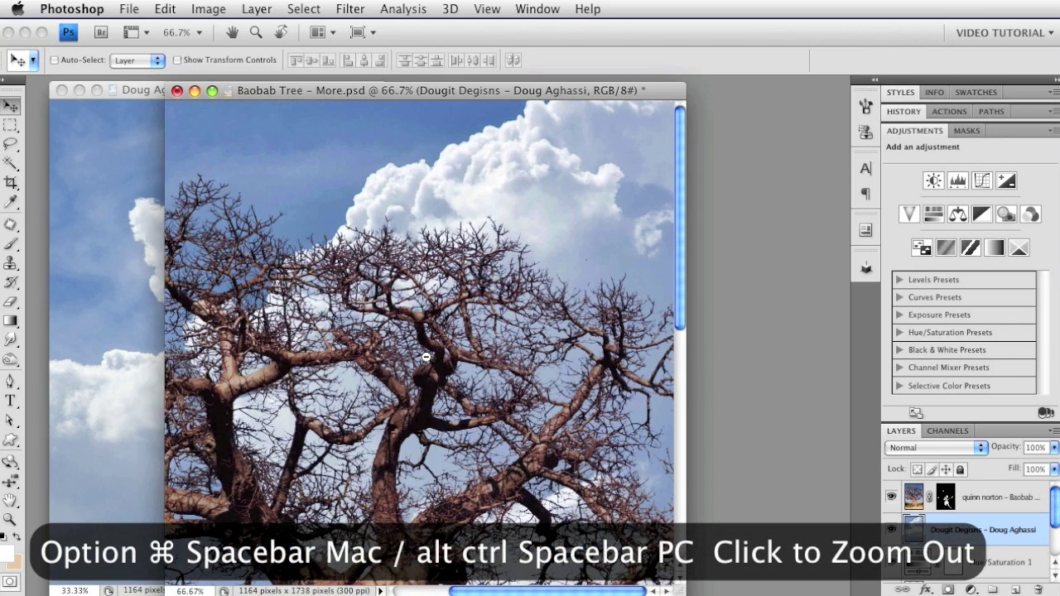
{"action": "left_click", "coordinate": [426, 357], "text": "alt+super"}
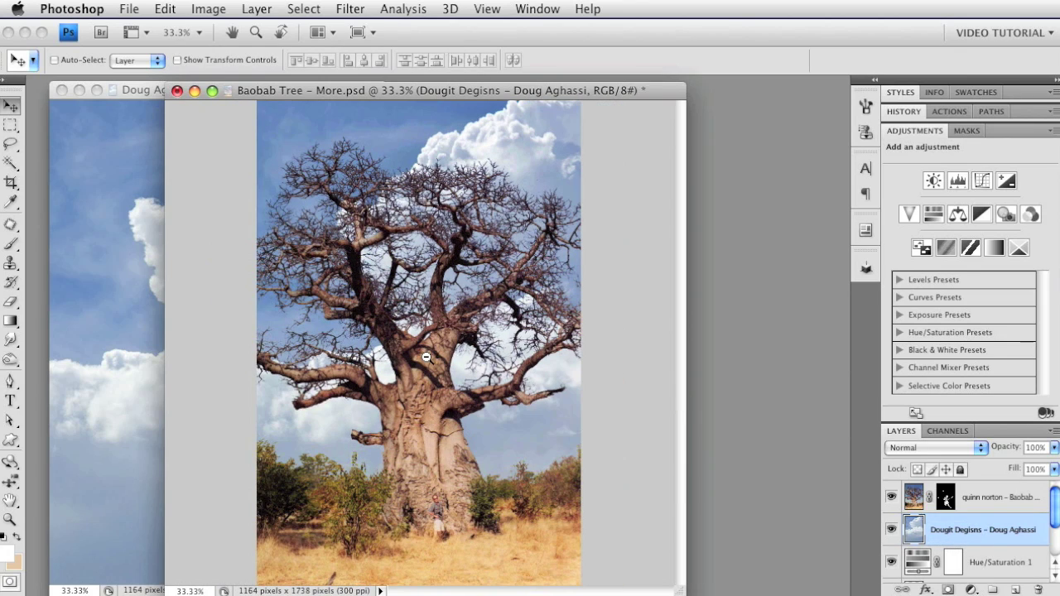
{"action": "double_click", "coordinate": [1009, 131]}
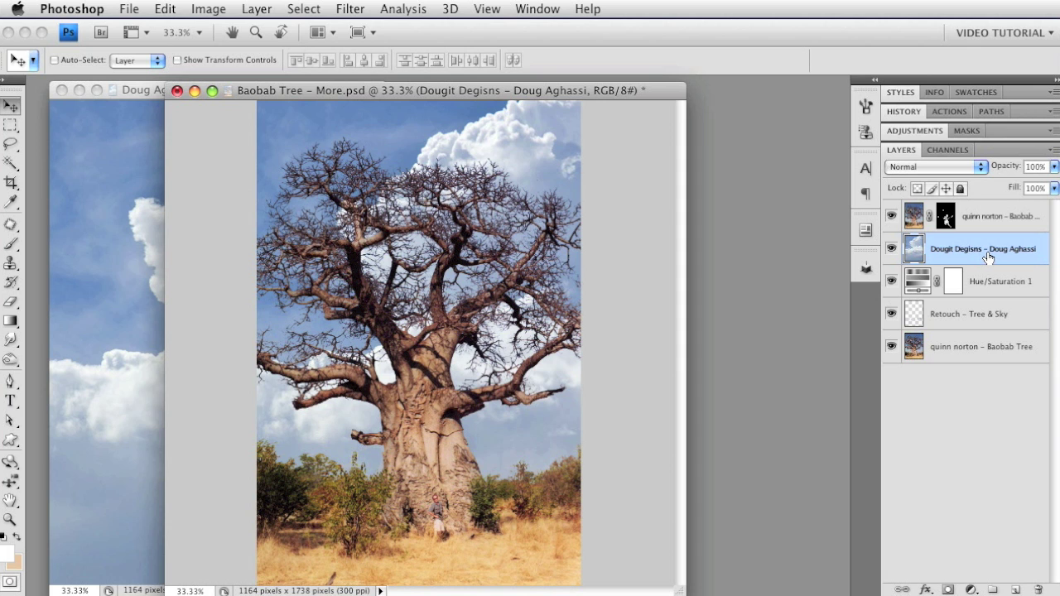
{"action": "left_click_drag", "start_coordinate": [524, 186], "coordinate": [446, 222]}
Step: Save the cloud layer's blending options as a new style 'Baobab Sky', excluding layer effects
{"action": "double_click", "coordinate": [1018, 258]}
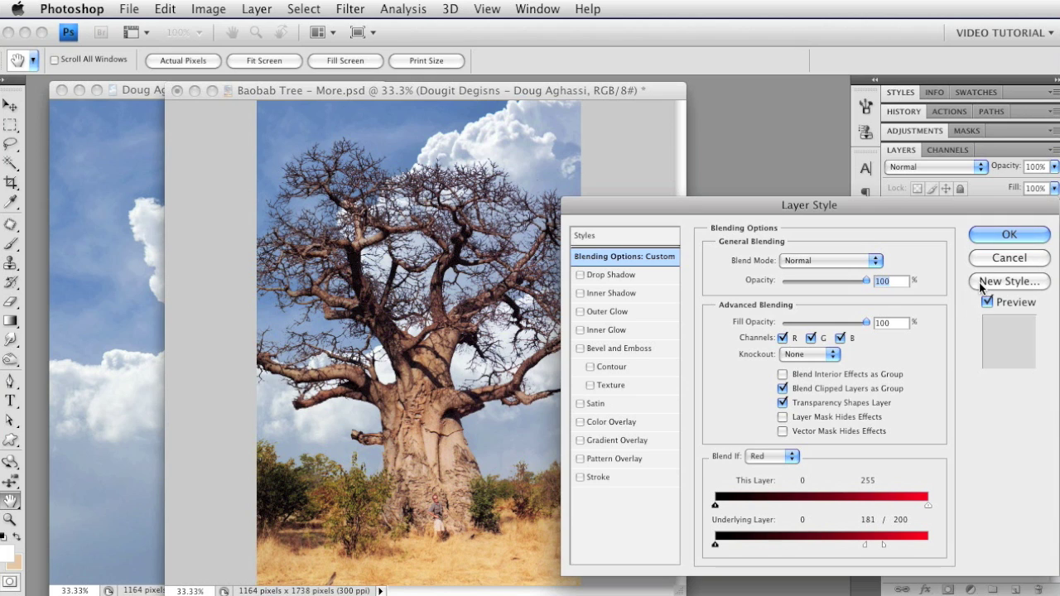
{"action": "left_click", "coordinate": [978, 281]}
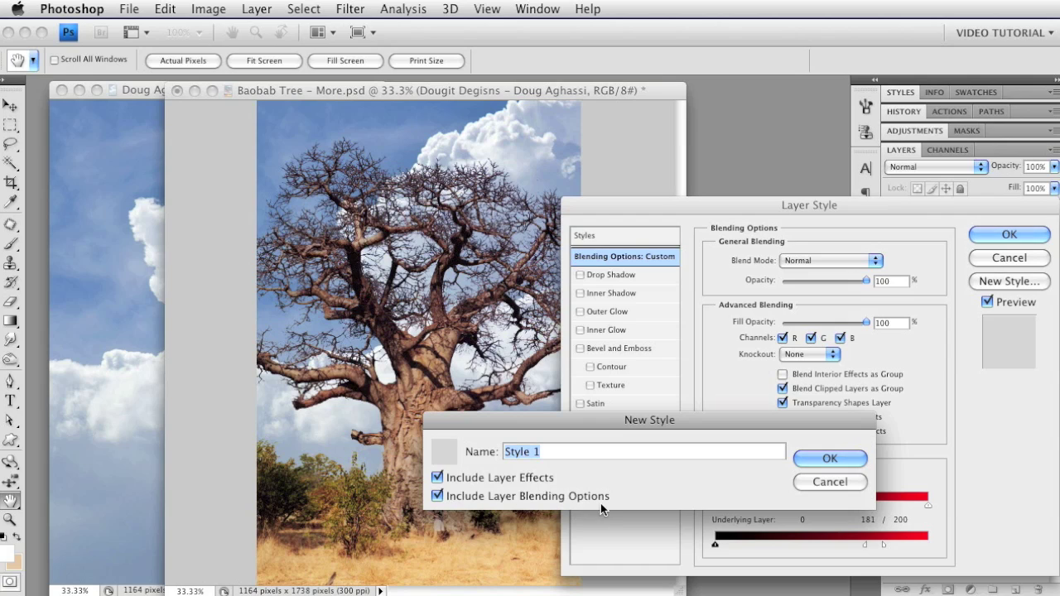
{"action": "left_click", "coordinate": [437, 478]}
{"action": "left_click", "coordinate": [544, 451]}
{"action": "triple_click", "coordinate": [538, 452]}
{"action": "type", "text": "Baoba"}
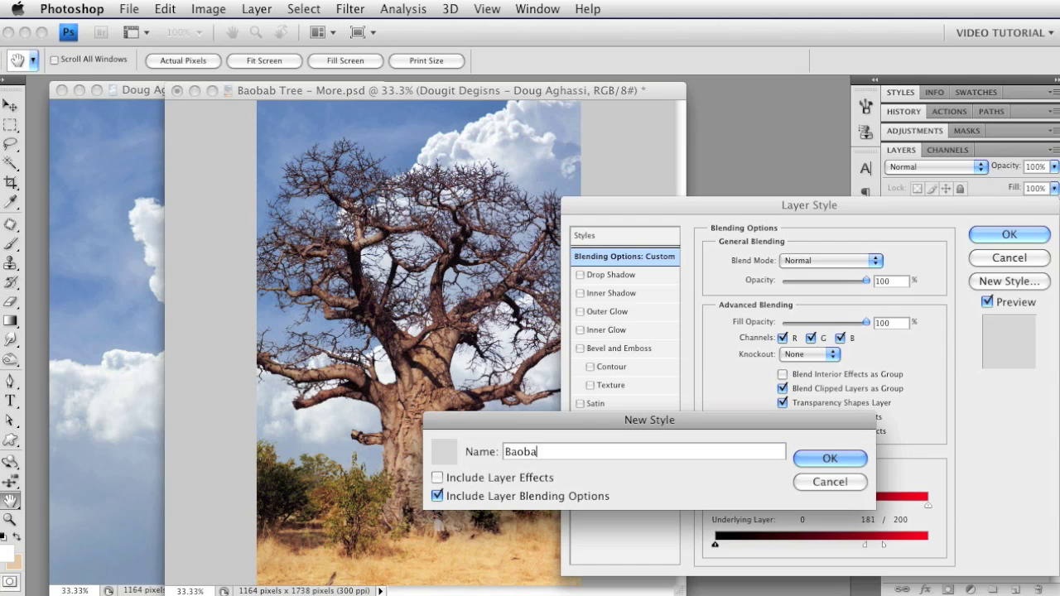
{"action": "type", "text": "b Sky"}
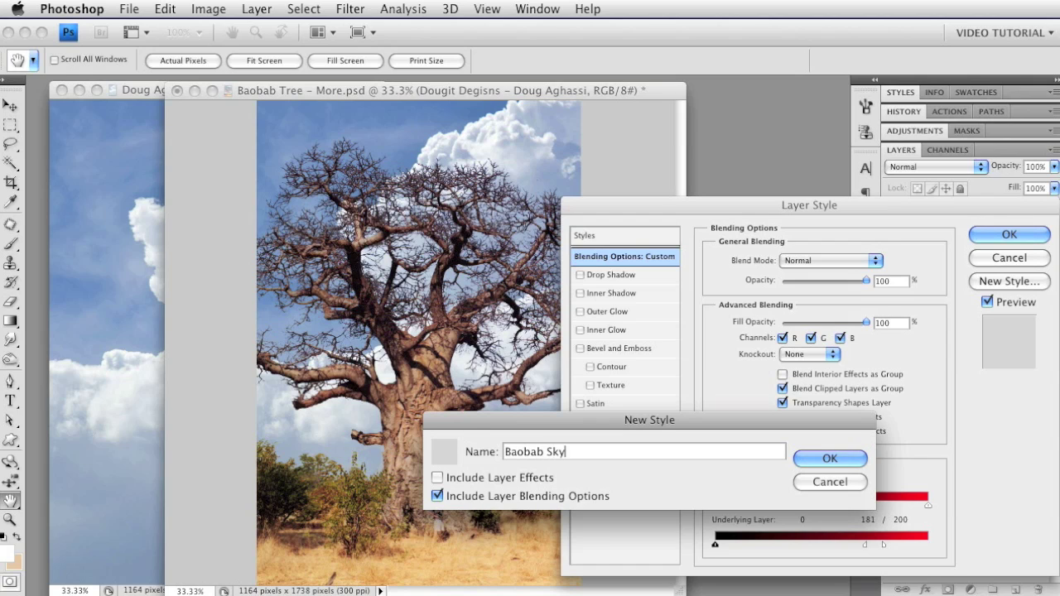
{"action": "key", "text": "Return"}
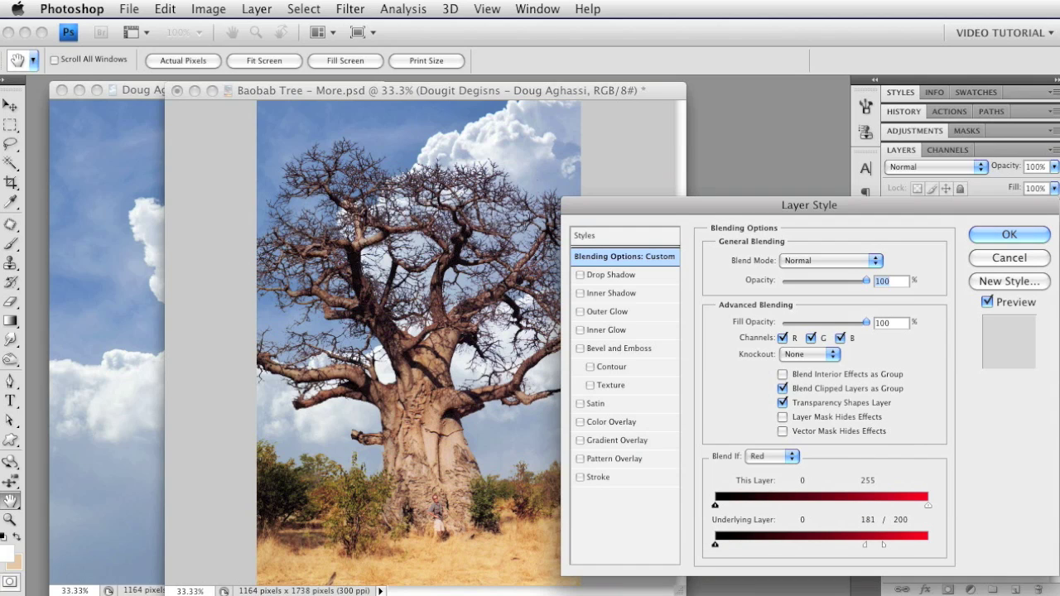
{"action": "left_click", "coordinate": [1012, 239]}
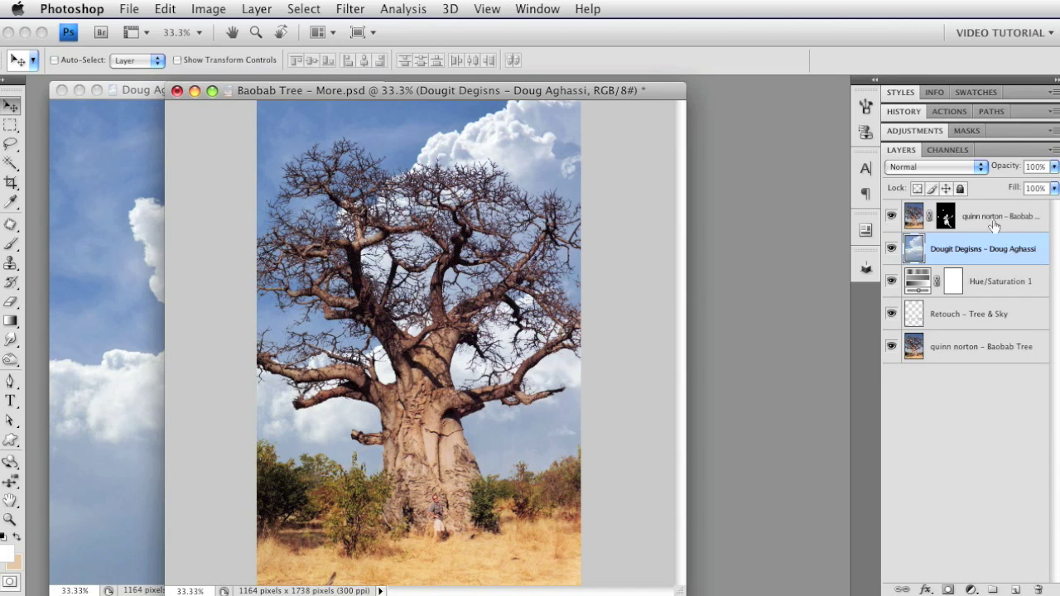
Step: Show the Baobab Sky style in the Styles panel and add an empty Layer 1 above the sky
{"action": "left_click", "coordinate": [1023, 93]}
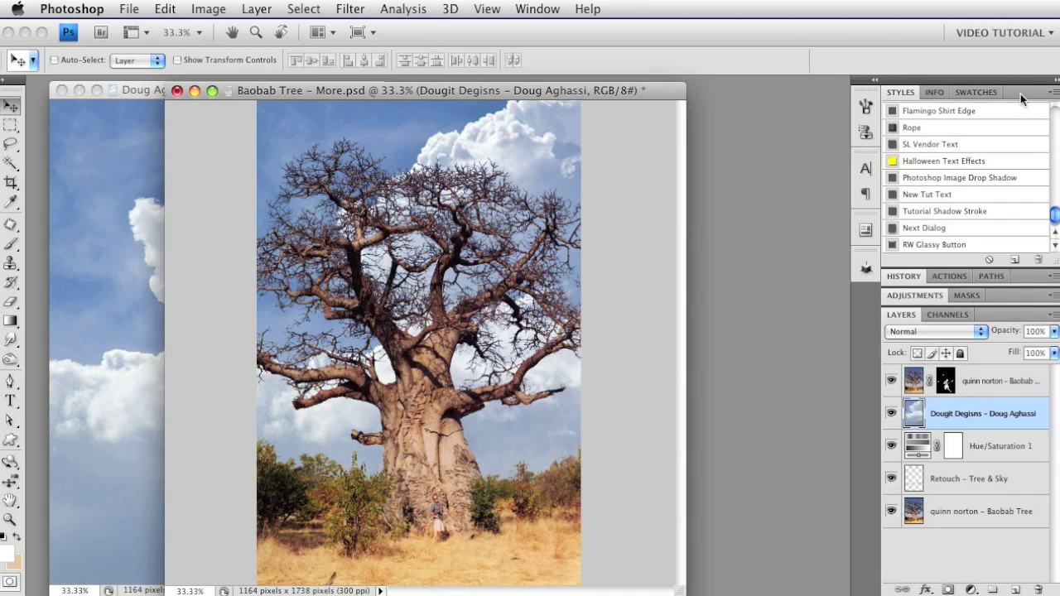
{"action": "left_click", "coordinate": [1056, 242]}
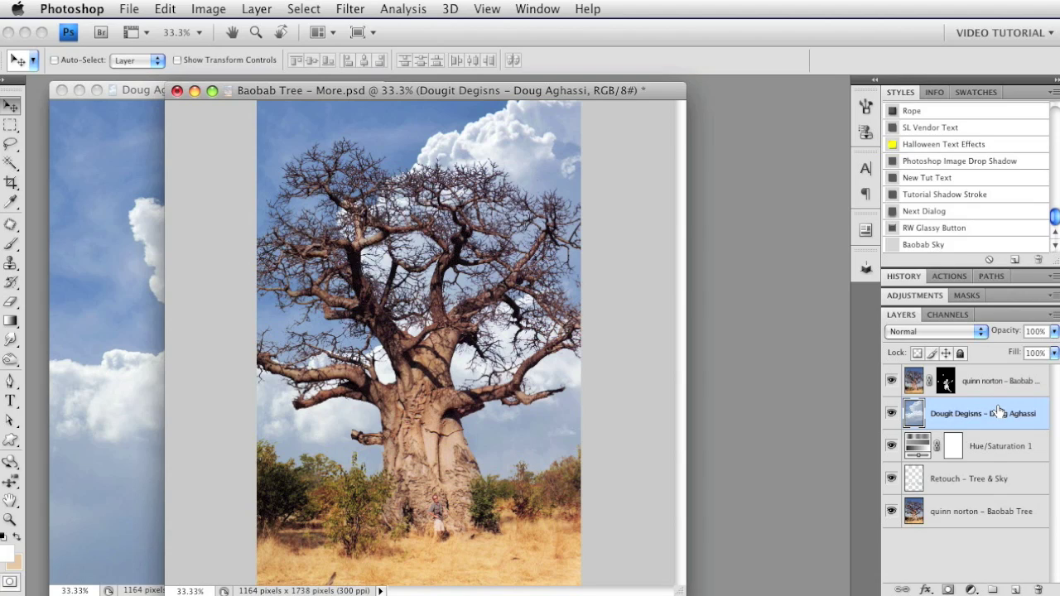
{"action": "left_click", "coordinate": [1014, 590]}
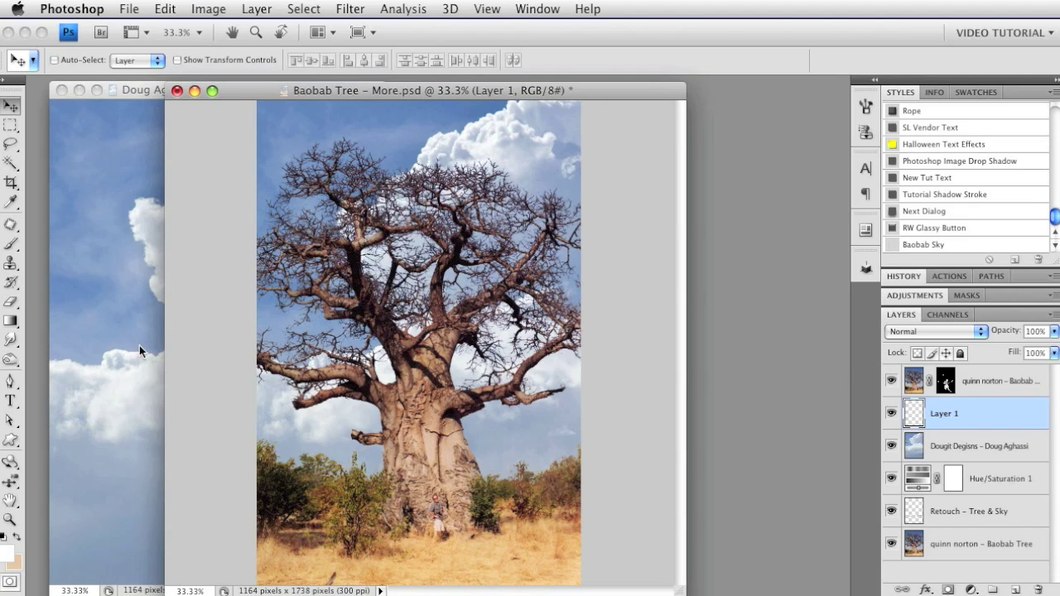
{"action": "left_click", "coordinate": [21, 325]}
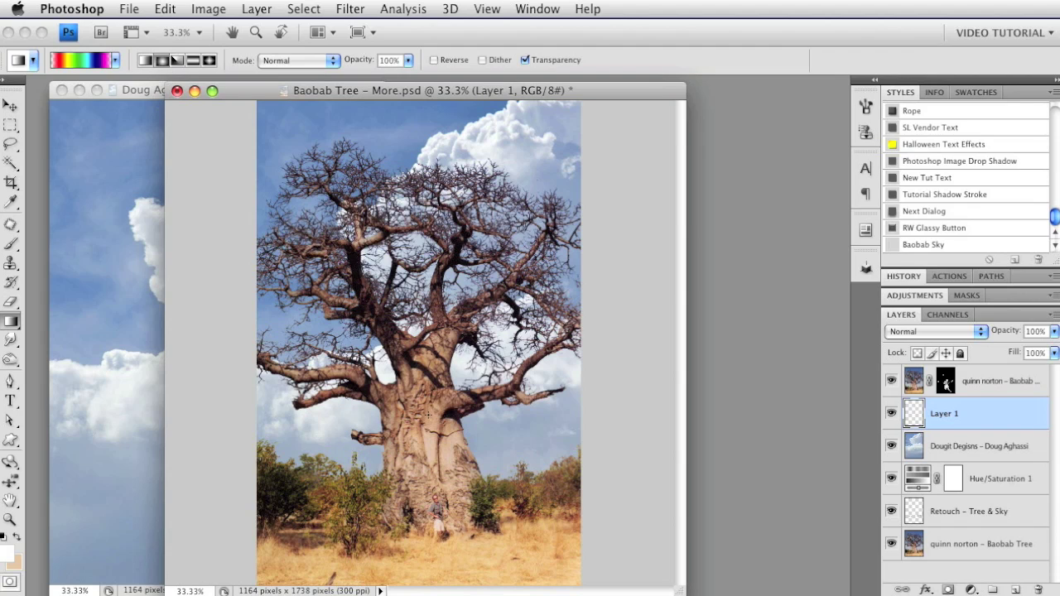
Step: Drag a radial rainbow gradient upward from the trunk on Layer 1, apply the Baobab Sky style, and toggle the sky layer to compare
{"action": "left_click_drag", "start_coordinate": [414, 370], "coordinate": [420, 108]}
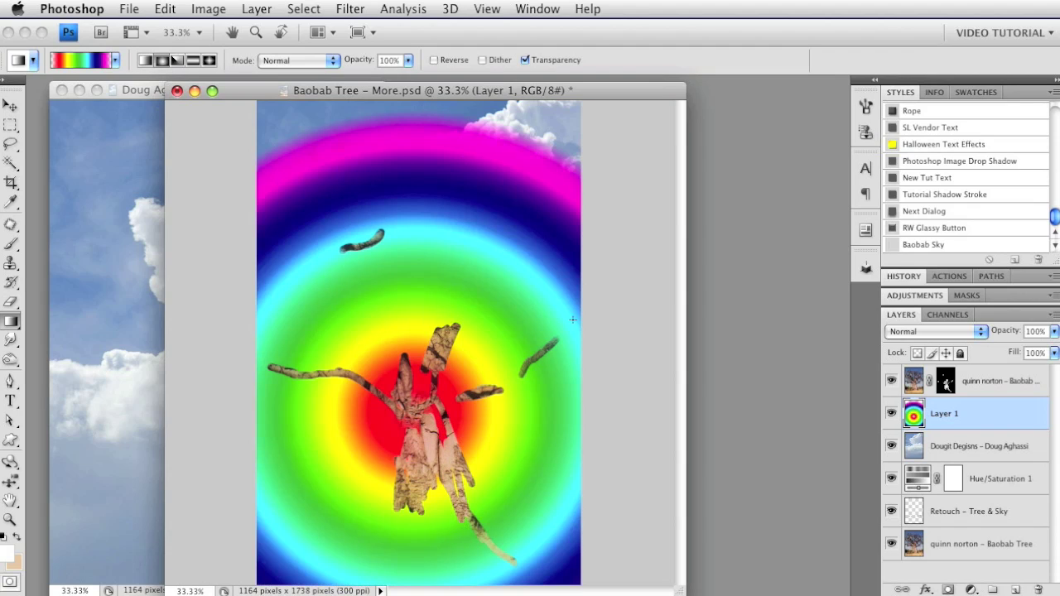
{"action": "left_click", "coordinate": [957, 247]}
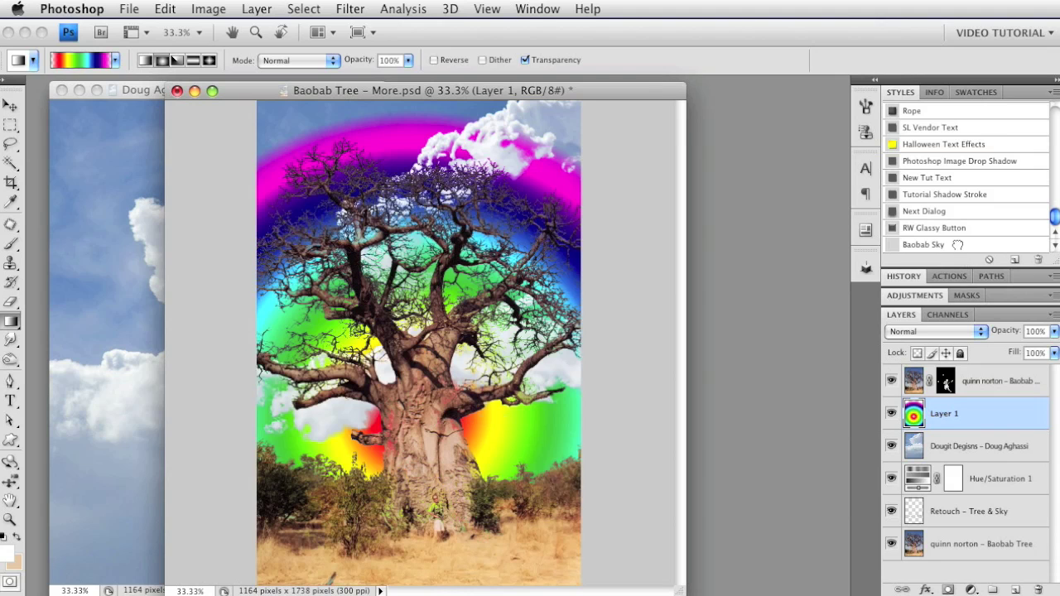
{"action": "left_click", "coordinate": [891, 446]}
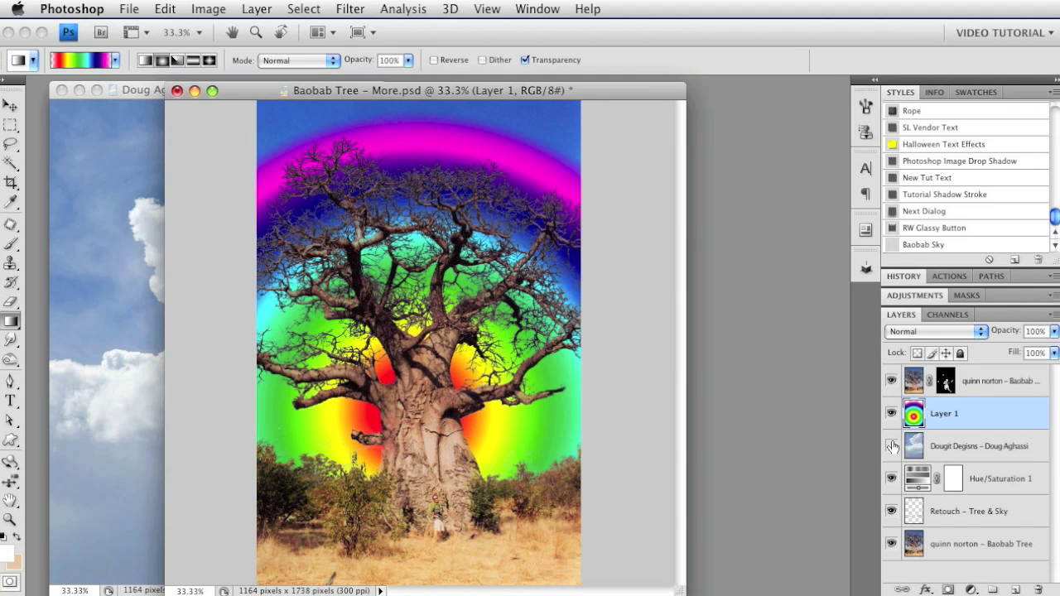
{"action": "left_click", "coordinate": [891, 445]}
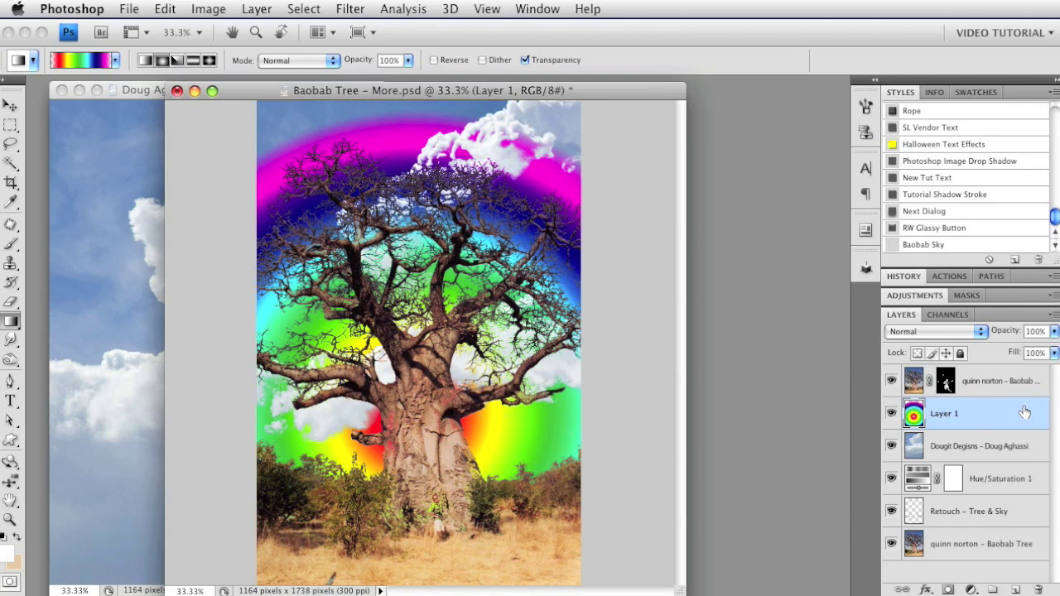
Step: Cycle Layer 1's blend mode from Dissolve through Darken and Multiply to Screen
{"action": "left_click", "coordinate": [940, 333]}
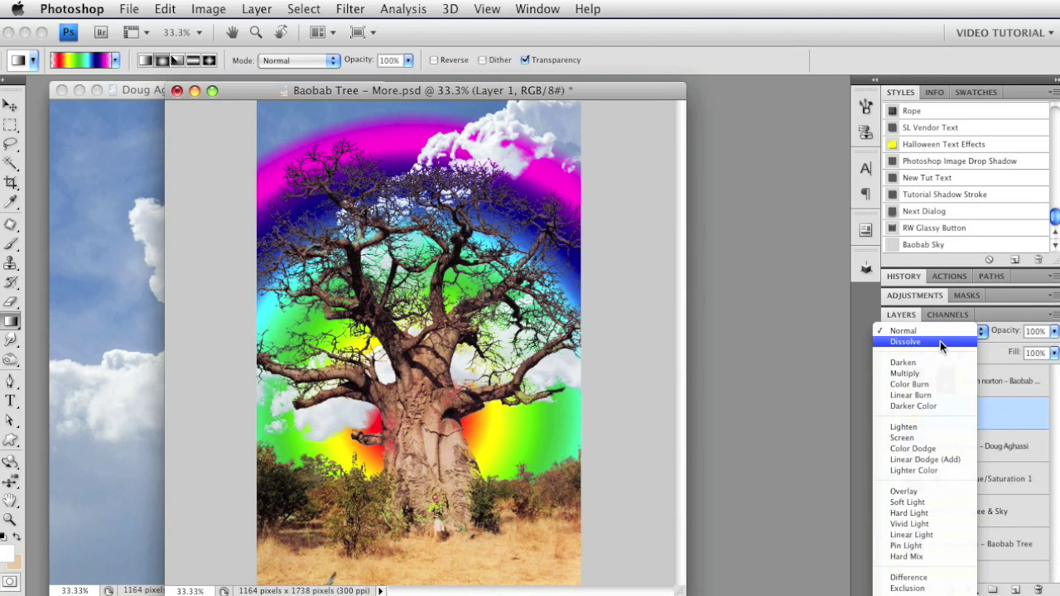
{"action": "left_click", "coordinate": [940, 341]}
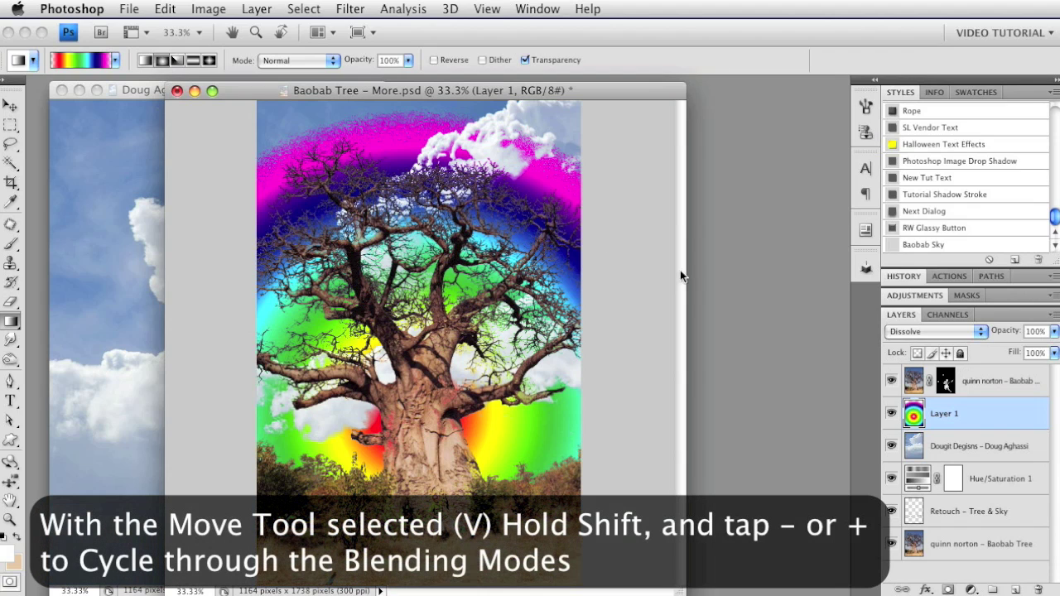
{"action": "key", "text": "v"}
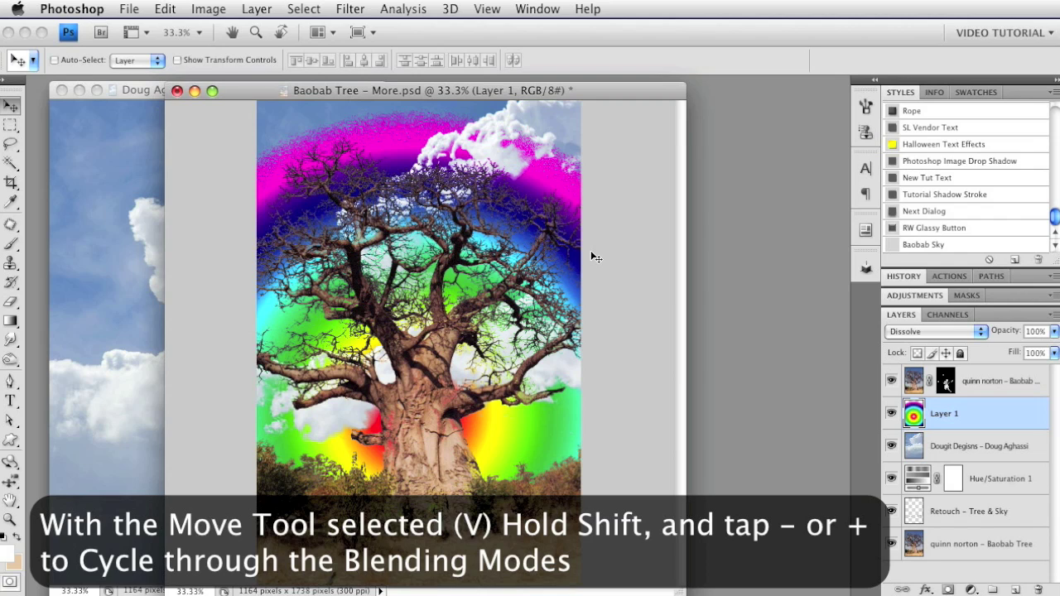
{"action": "key", "text": "shift+plus"}
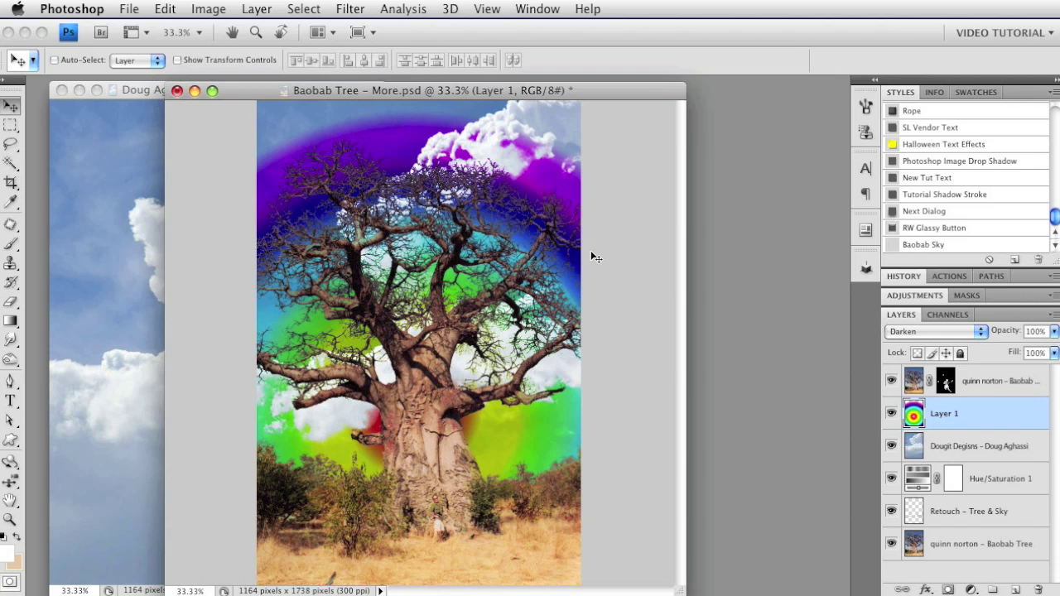
{"action": "key", "text": "shift+plus"}
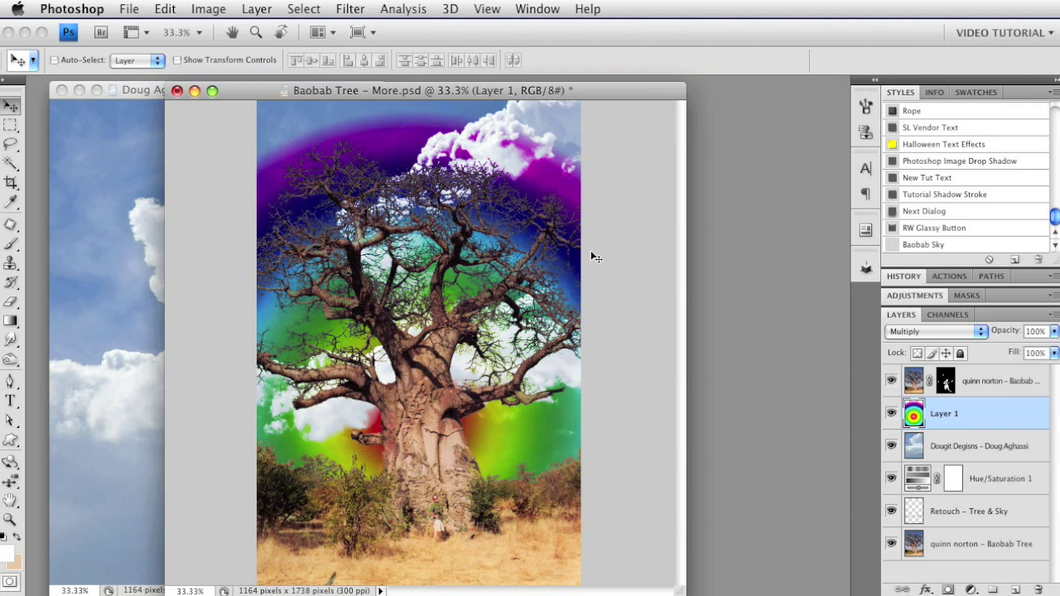
{"action": "key", "text": "shift+plus"}
{"action": "key", "text": "shift+plus"}
{"action": "key", "text": "shift+plus"}
{"action": "key", "text": "shift+plus"}
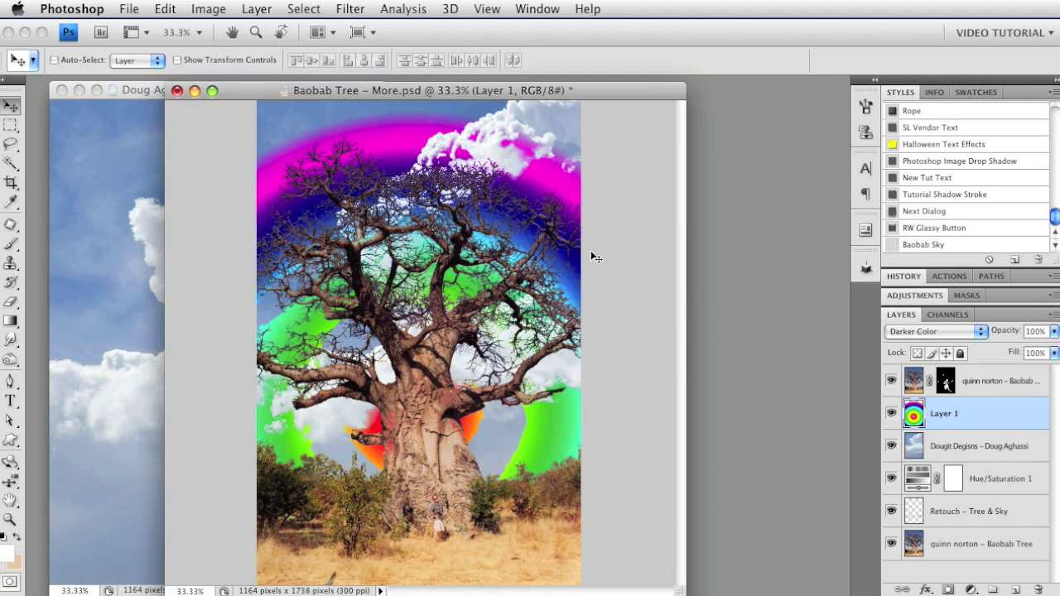
{"action": "key", "text": "shift+plus"}
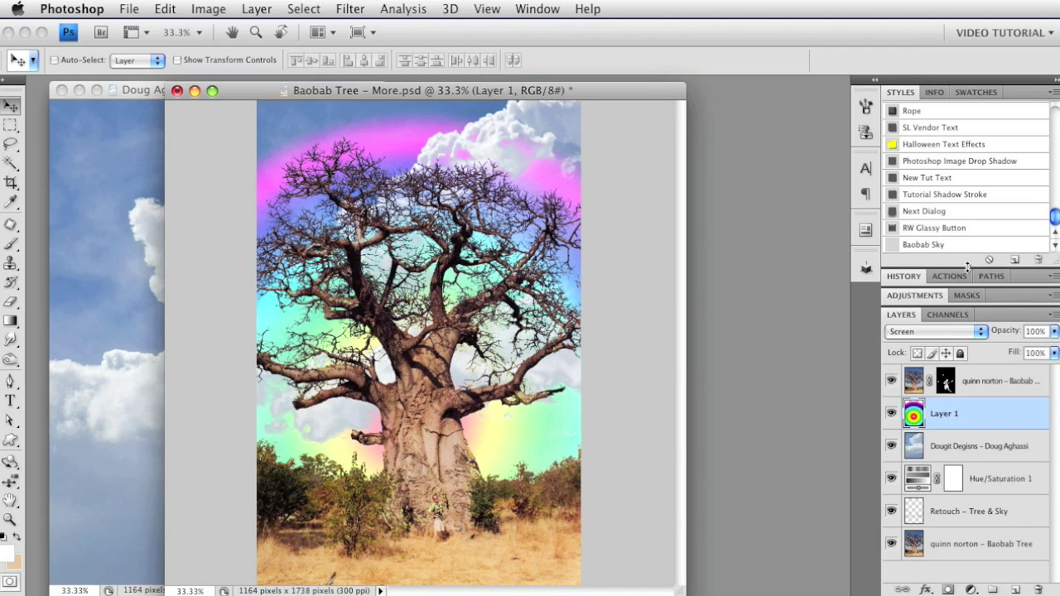
Step: In Layer 1's blending options, set Blend If to Blue and split the Underlying Layer highlight to 94/171–160/255
{"action": "double_click", "coordinate": [975, 422]}
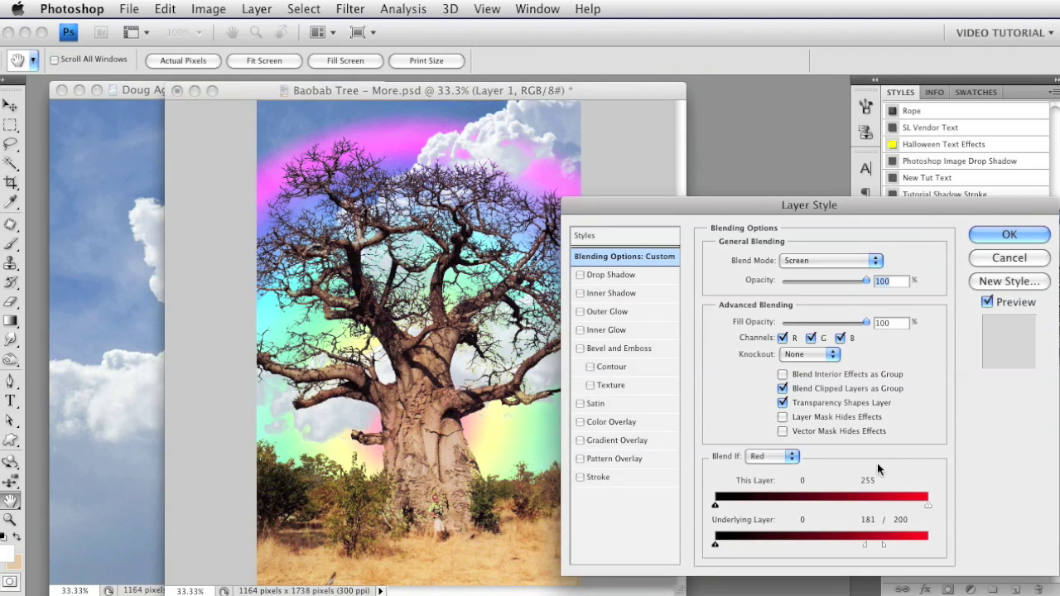
{"action": "left_click", "coordinate": [767, 457]}
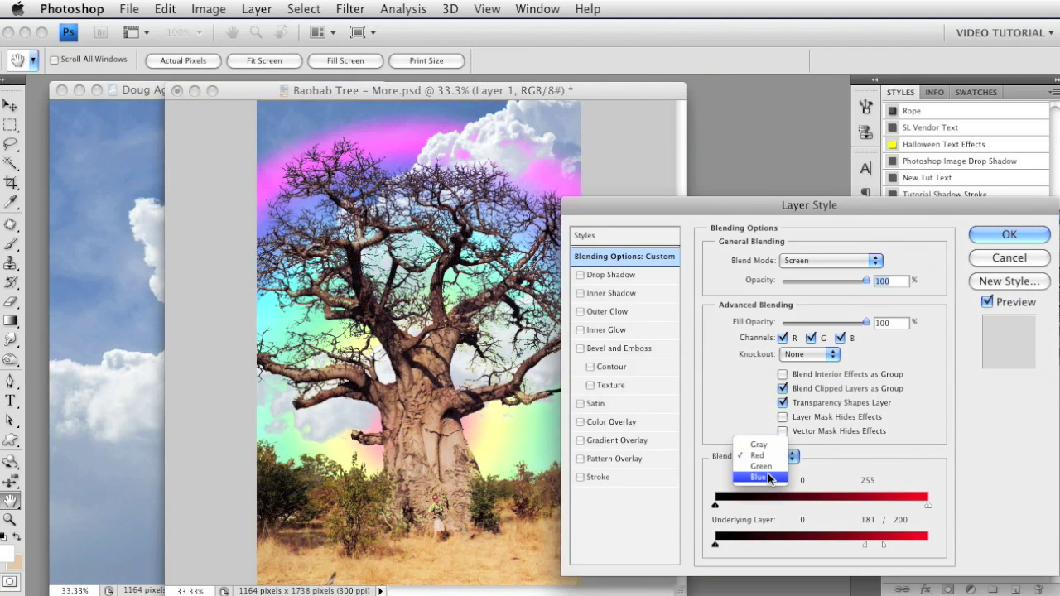
{"action": "left_click", "coordinate": [768, 473]}
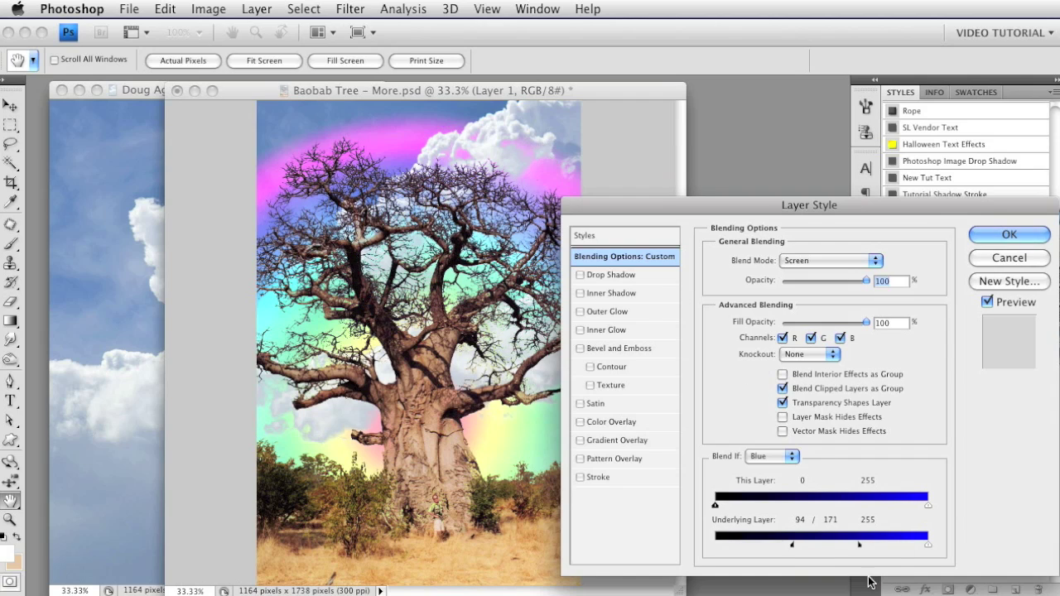
{"action": "key", "text": "alt"}
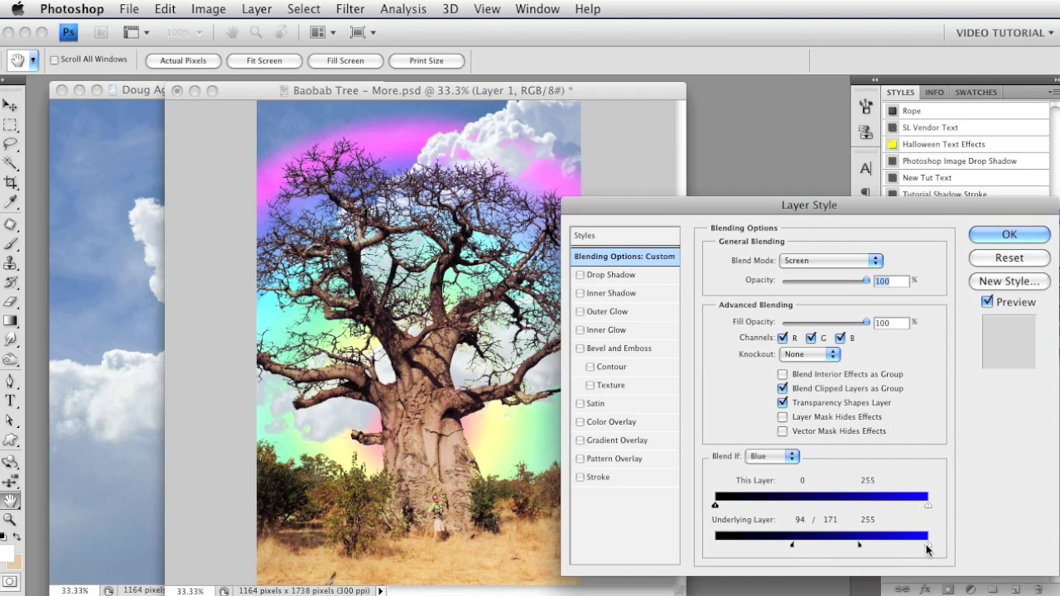
{"action": "left_click_drag", "start_coordinate": [928, 547], "coordinate": [845, 549]}
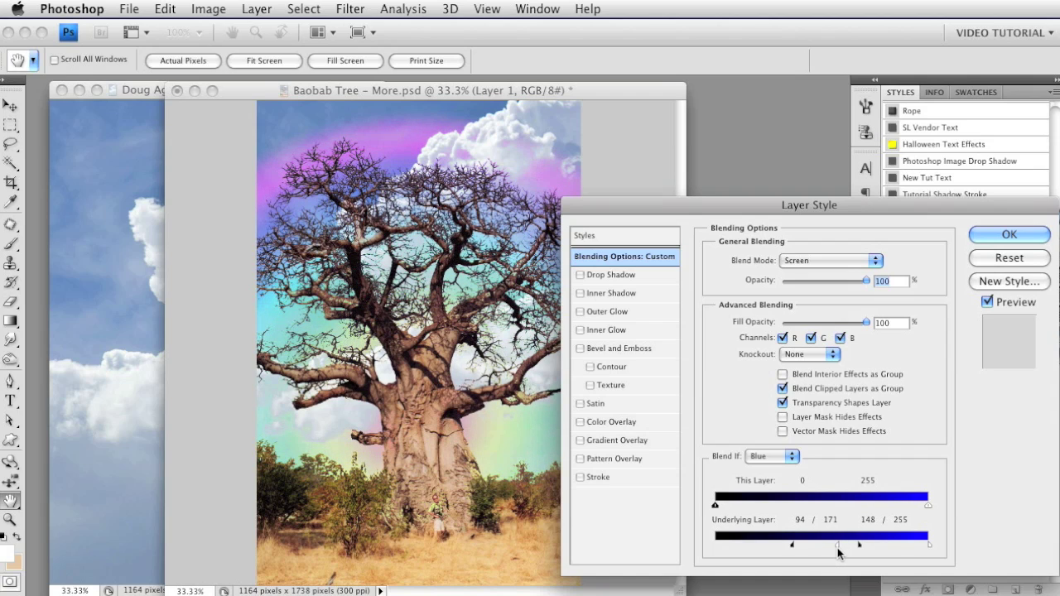
{"action": "mouse_move", "coordinate": [837, 553]}
{"action": "left_mouse_down"}
{"action": "mouse_move", "coordinate": [865, 548]}
{"action": "mouse_move", "coordinate": [850, 550]}
{"action": "left_mouse_up"}
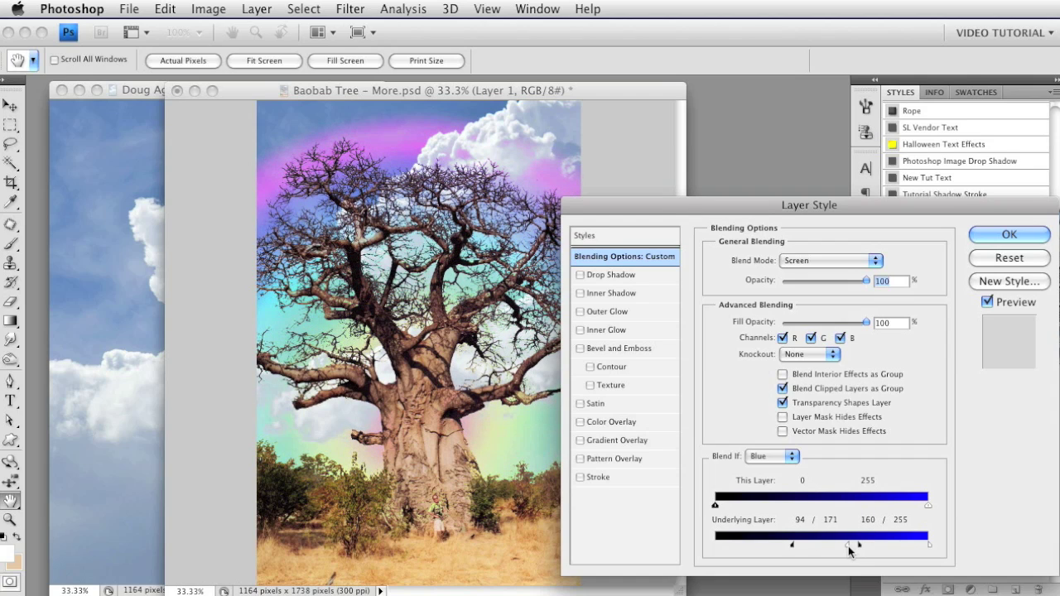